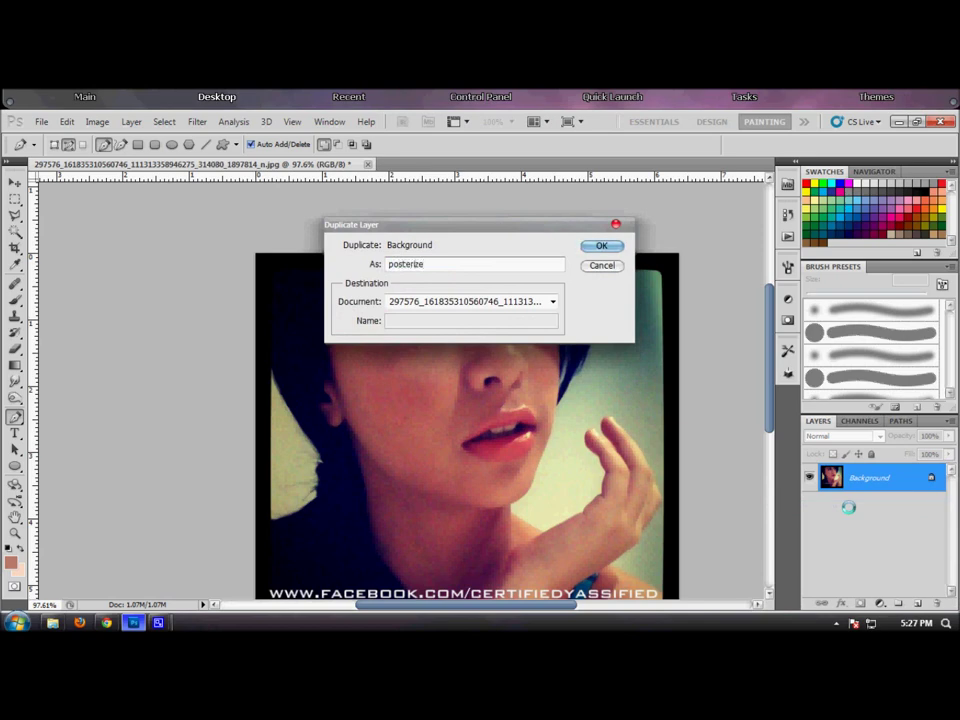
Step: Confirm the Background duplicate named posterize, and duplicate it as another layer named blur
key("Return")
right_click(850, 478)
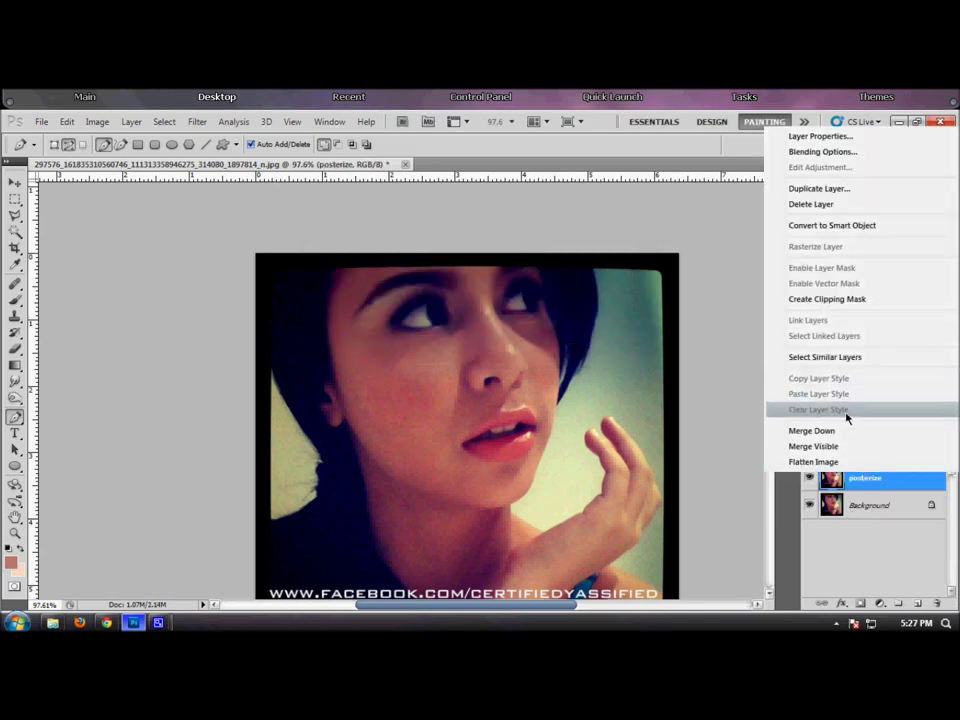
left_click(851, 191)
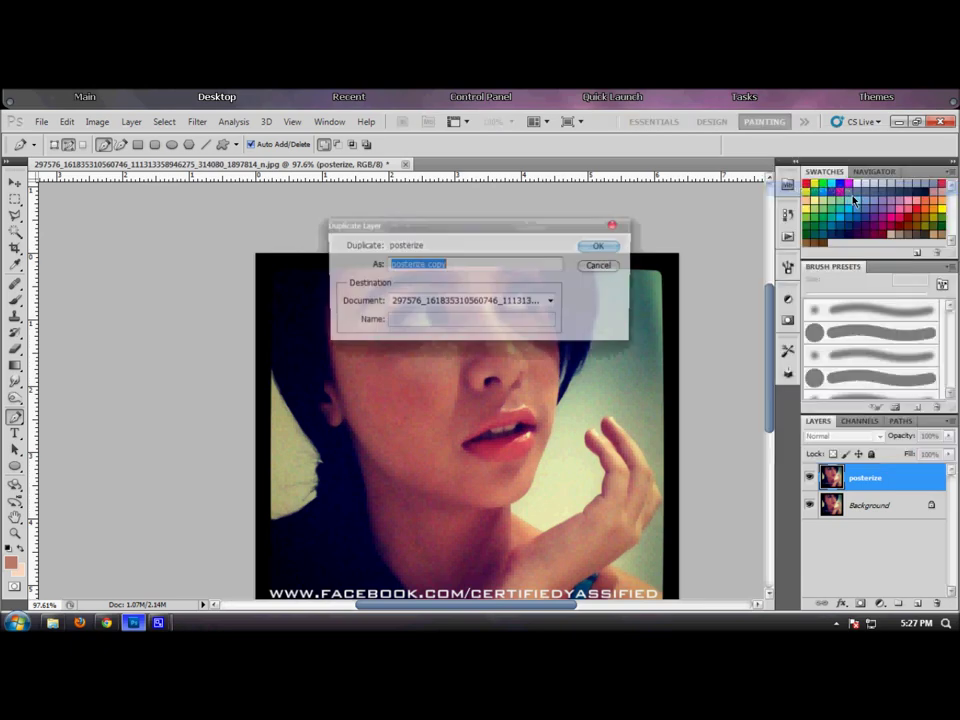
type("blur")
key("Return")
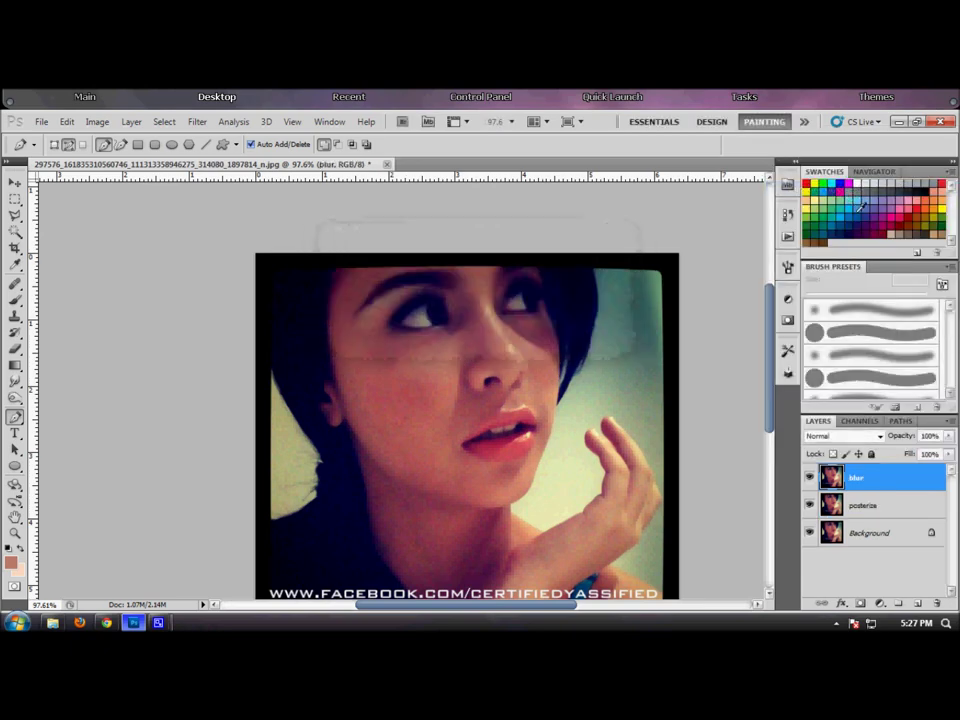
Step: Apply Smart Blur to the blur layer with radius 3.0, threshold 25.0, low quality and normal mode
left_click(205, 125)
mouse_move(250, 240)
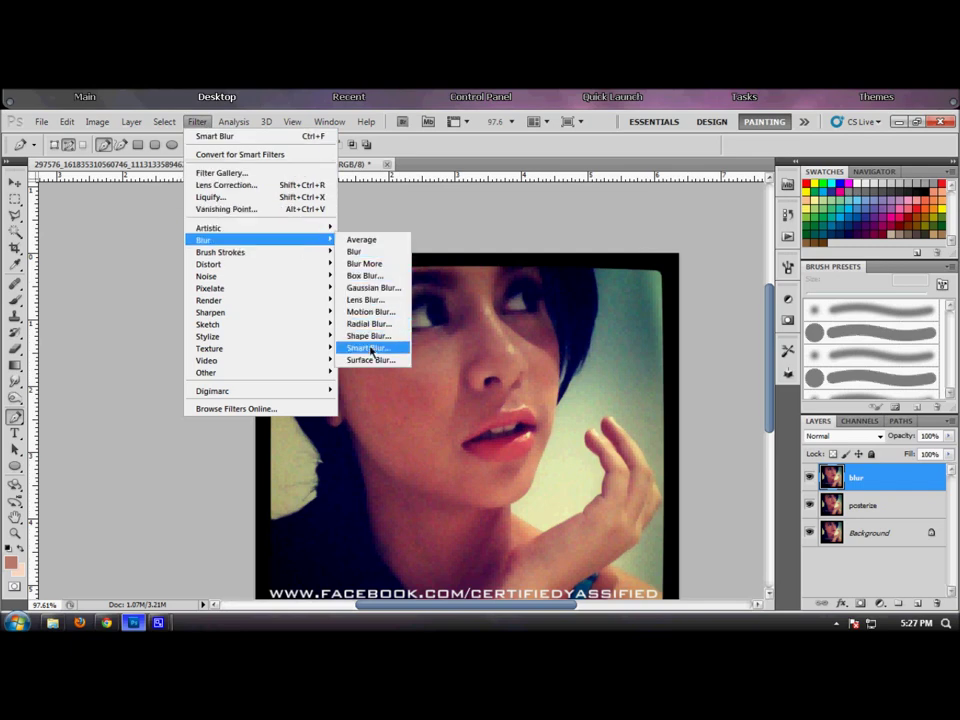
left_click(370, 348)
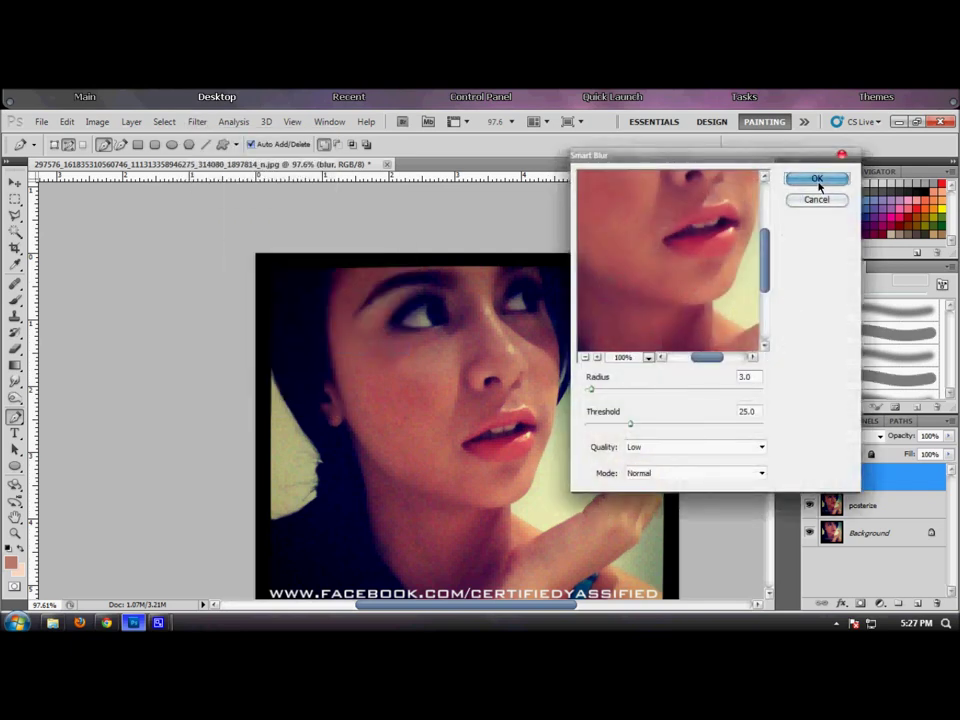
left_click(818, 180)
left_click(881, 437)
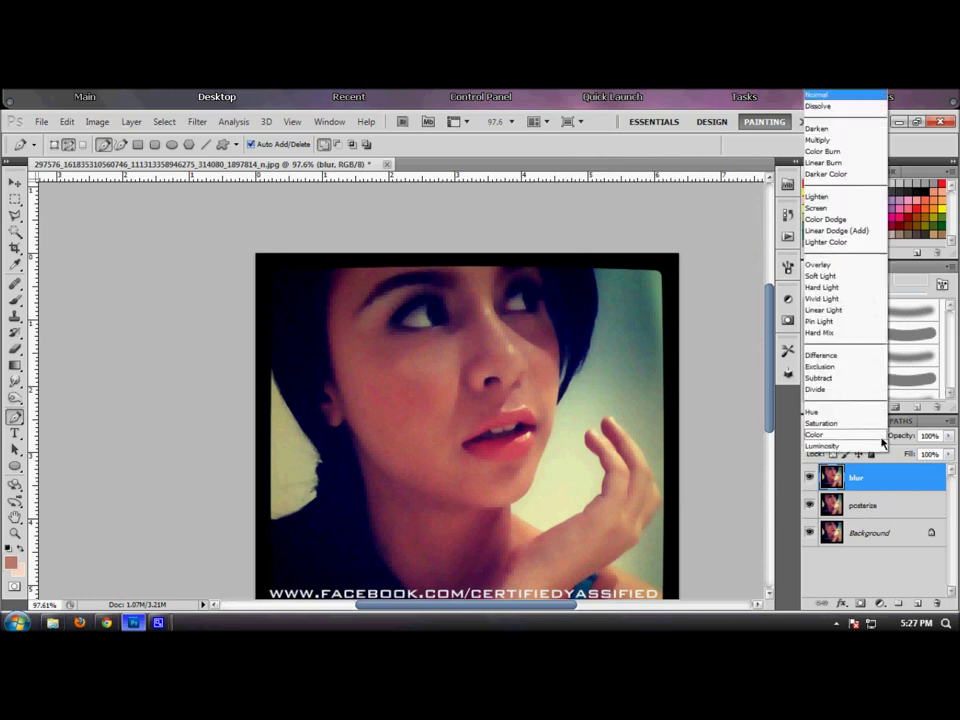
key("Escape")
Step: Posterize the posterize layer with 10 levels
left_click(866, 505)
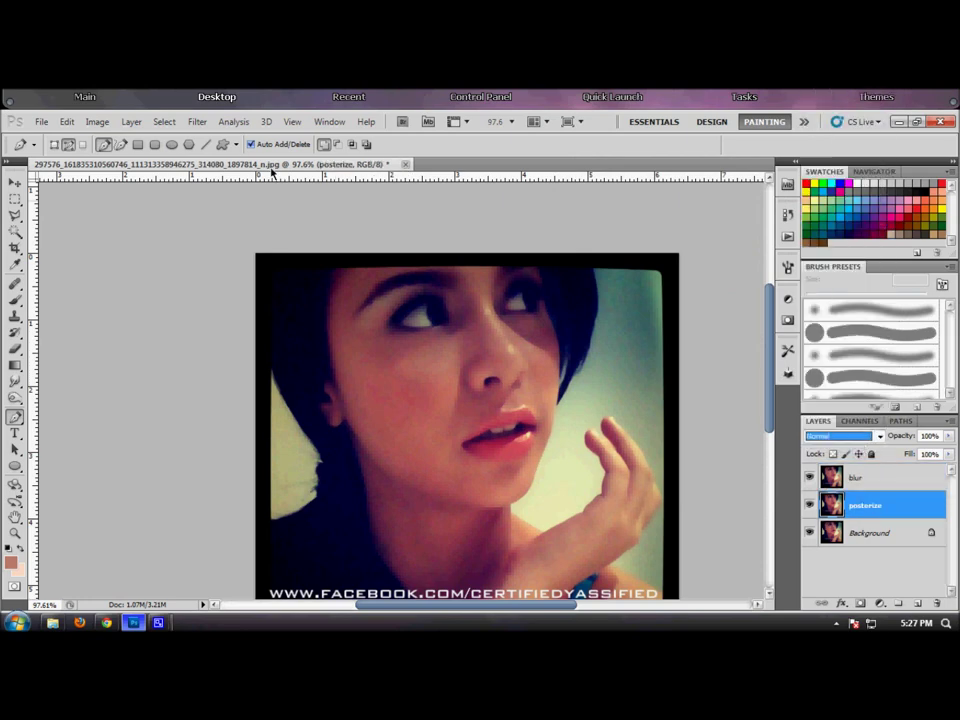
left_click(98, 121)
mouse_move(120, 155)
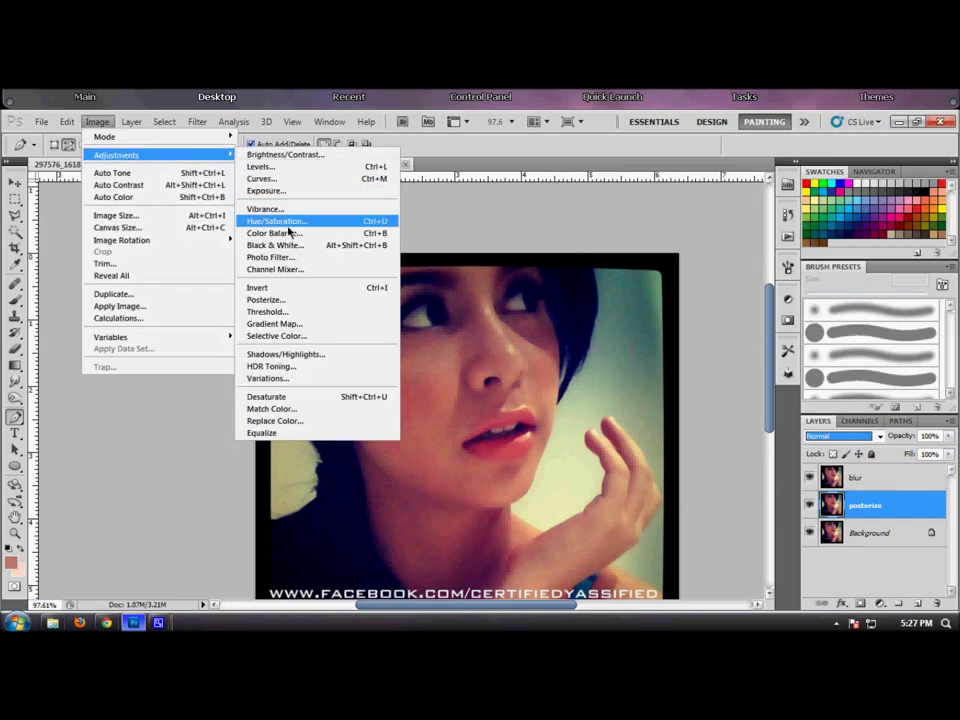
left_click(288, 302)
left_click_drag(669, 296, 675, 297)
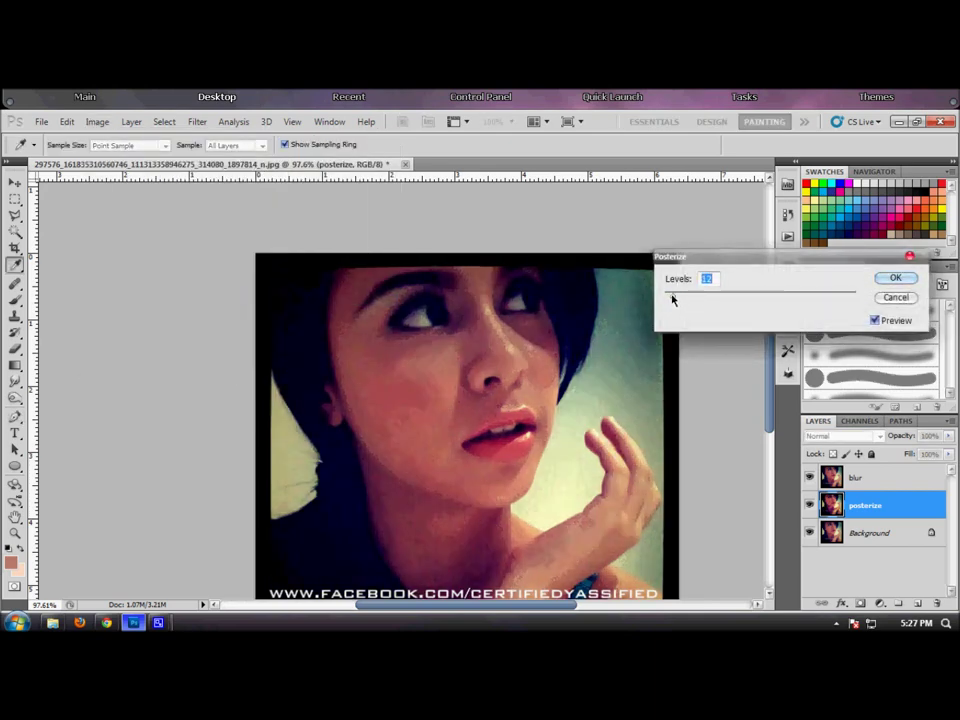
left_click_drag(672, 297, 670, 297)
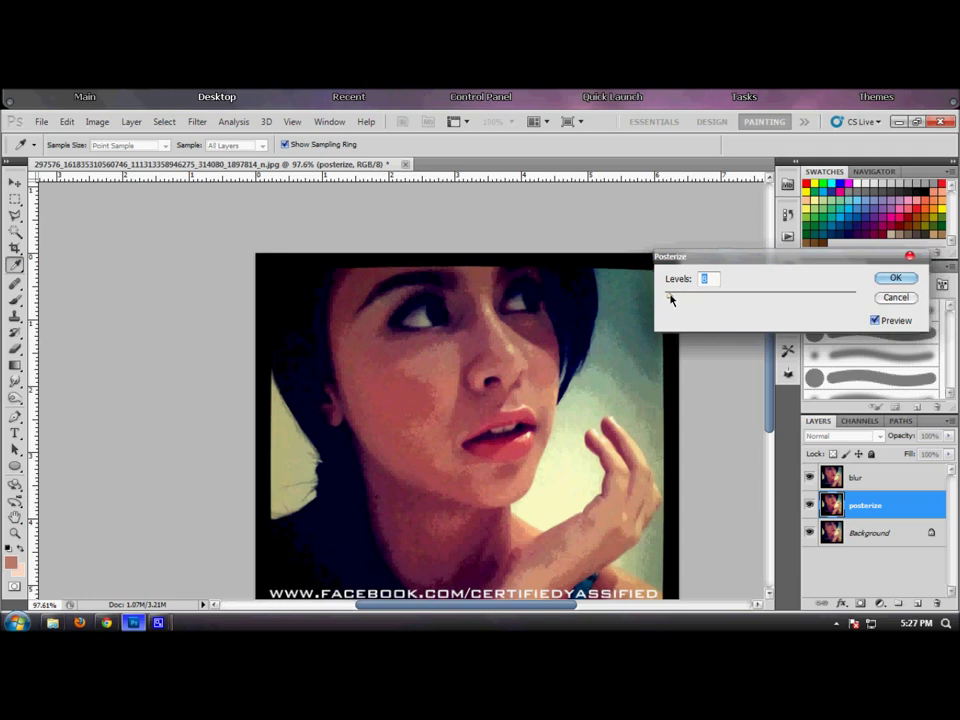
left_click_drag(670, 299, 670, 298)
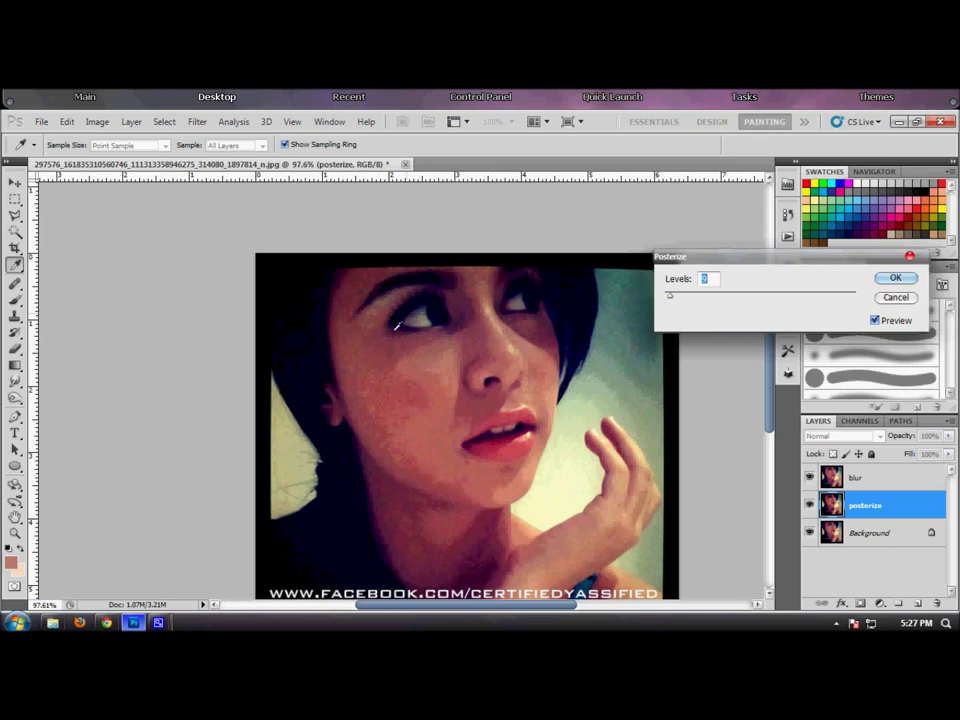
mouse_move(671, 300)
left_mouse_down()
mouse_move(681, 298)
mouse_move(671, 299)
left_mouse_up()
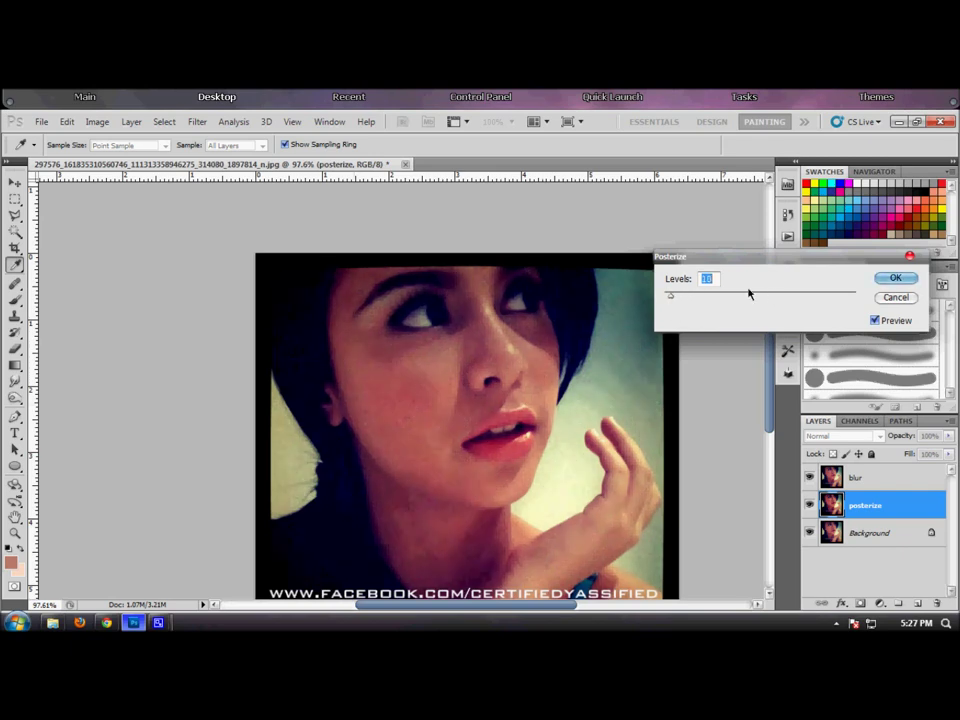
left_click(894, 277)
Step: Add an empty layer directly above Background and sample the skin colour from the cheek beside the nose
key("p")
left_click(882, 538)
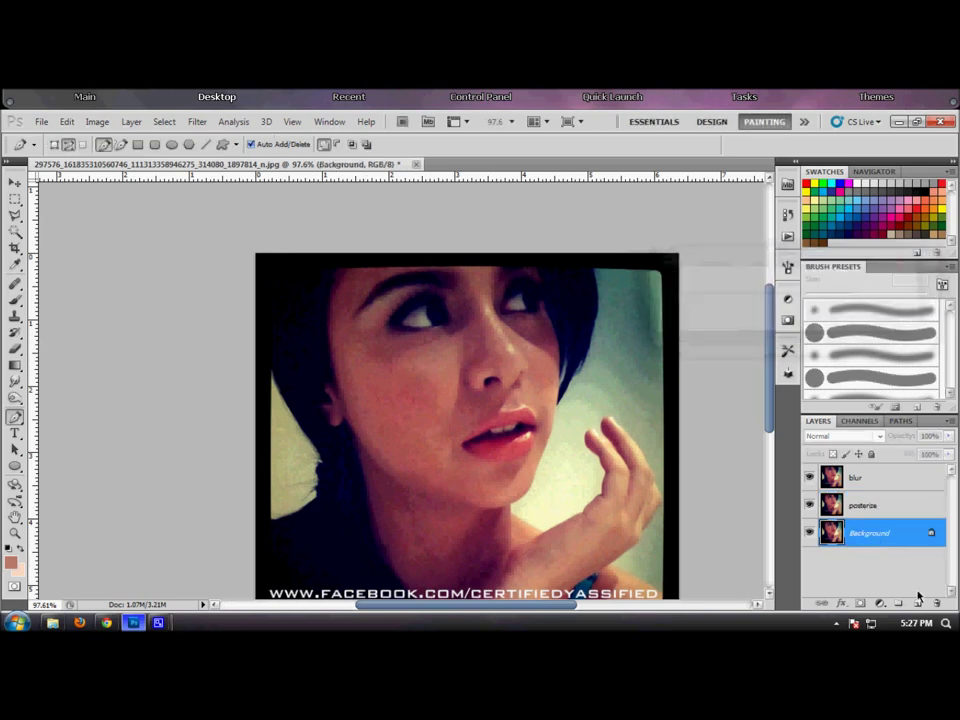
key("ctrl+shift+alt+n")
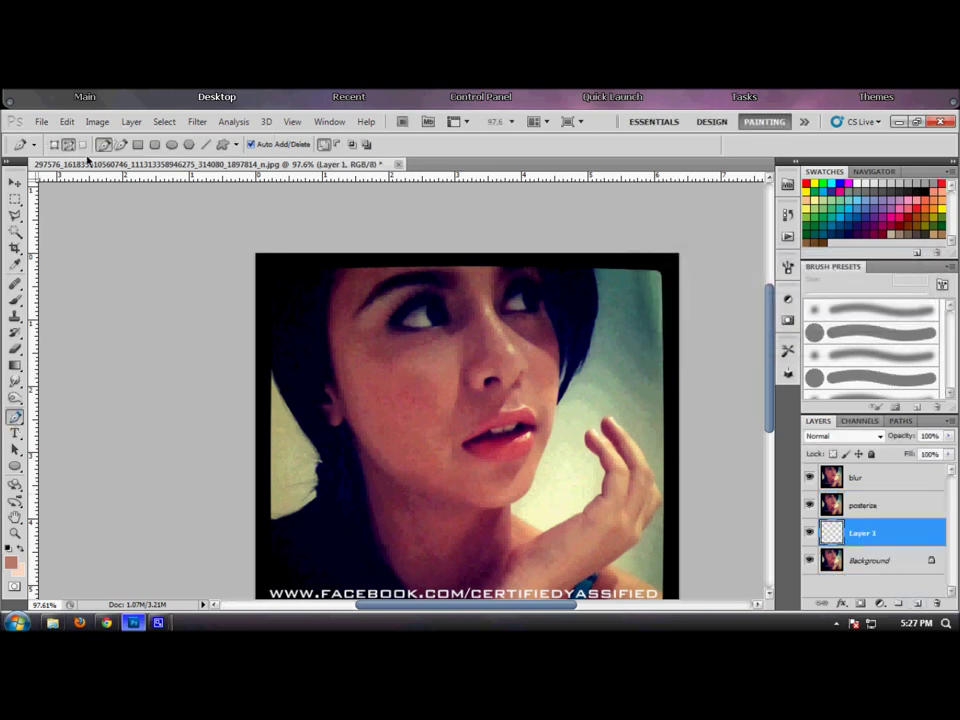
left_click(15, 263)
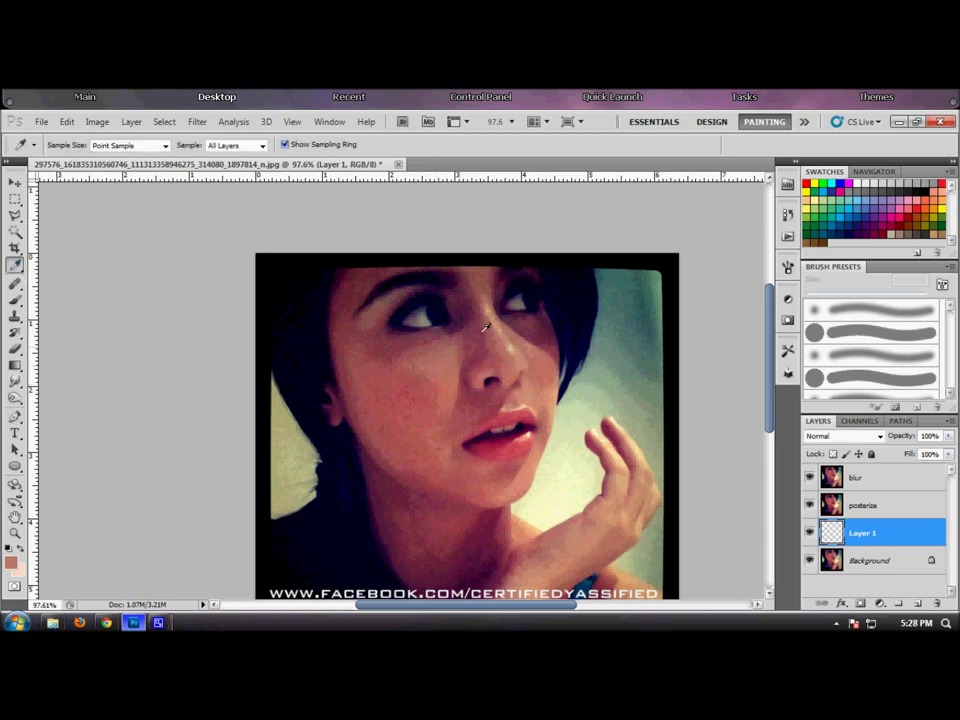
left_click(452, 365)
Step: Start a pen path at the top of the forehead, tracing down the hairline and around the ear to the upper jaw
left_click(16, 418)
scroll(422, 369, "up", 3)
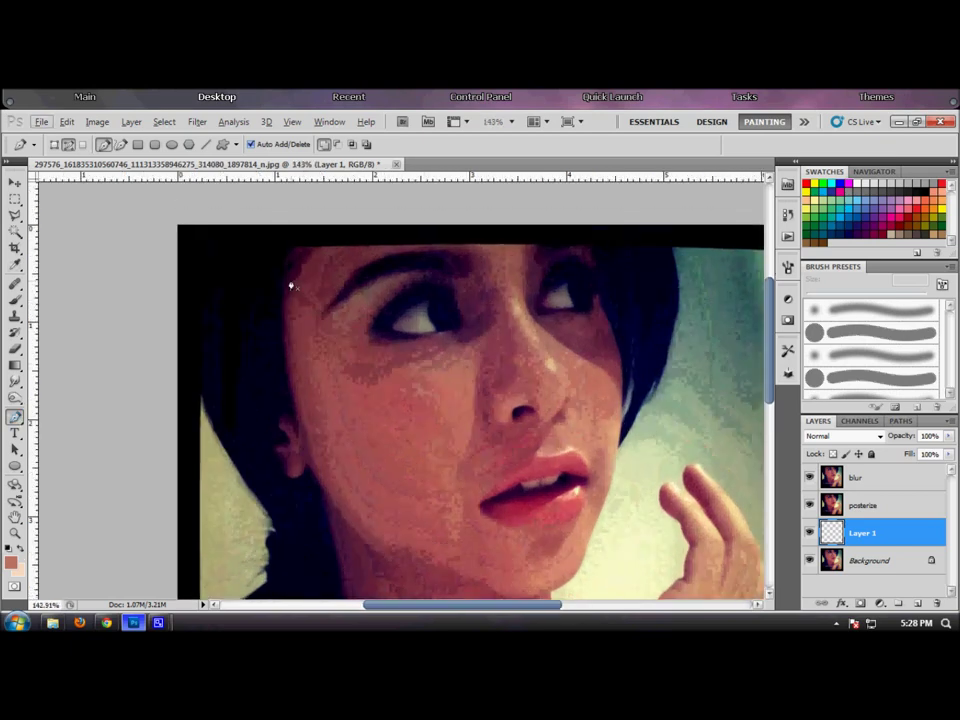
left_click(294, 245)
left_click_drag(285, 360, 306, 466)
left_click(298, 431)
left_click(336, 510)
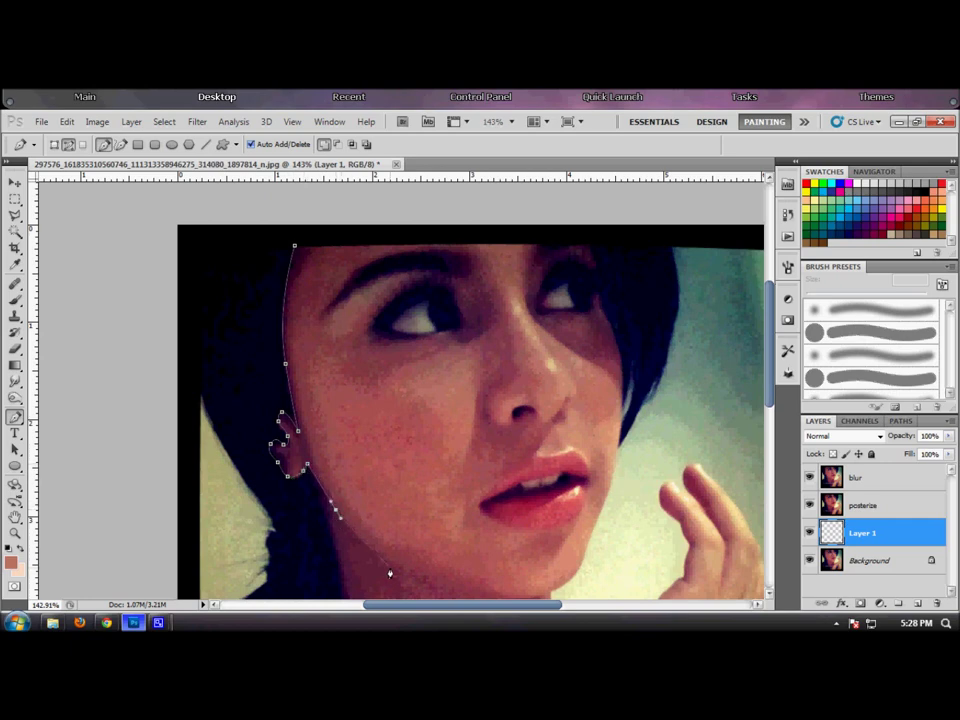
scroll(389, 573, "down", 1)
left_click_drag(375, 507, 383, 519)
key("ctrl+z")
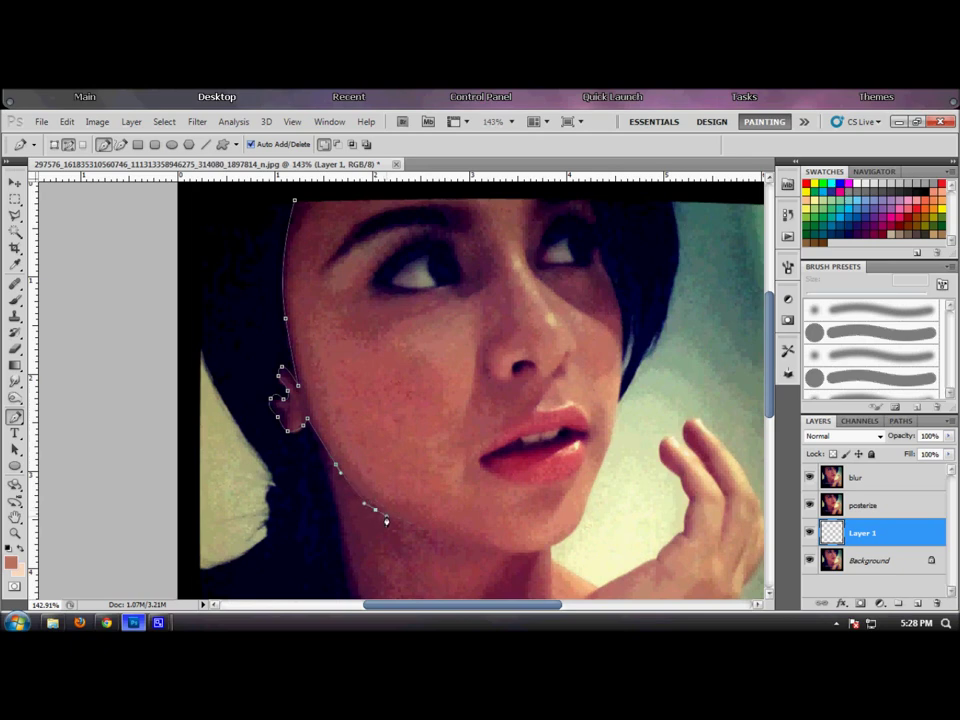
left_click_drag(440, 539, 459, 544)
key("ctrl+alt+z")
key("ctrl+alt+z")
Step: Continue the face path along the jaw and chin, up the opposite cheek and hairline, and close it across the forehead
left_click_drag(383, 510, 408, 530)
left_click_drag(470, 547, 545, 555)
left_click_drag(568, 539, 596, 477)
left_click_drag(616, 417, 621, 391)
left_click_drag(621, 316, 618, 304)
left_click(610, 275)
left_click(597, 237)
left_click_drag(588, 204, 584, 199)
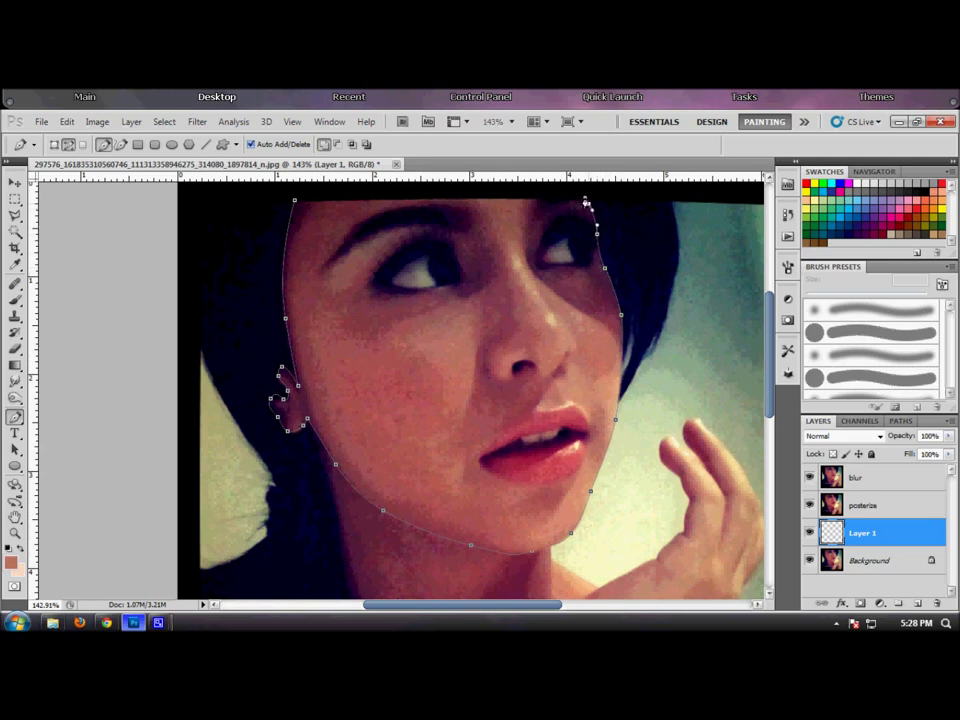
left_click(295, 202)
left_click(296, 203)
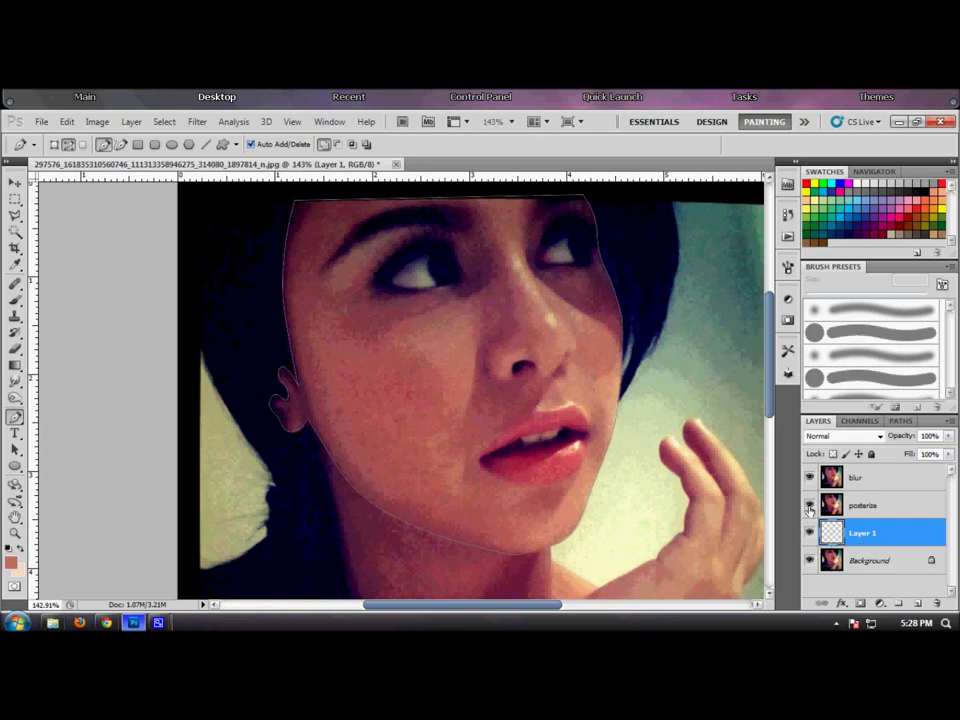
Step: Hide the posterize and blur layers, and fill the area inside the face path with the sampled skin colour on the empty layer
left_click(810, 505)
left_click(810, 478)
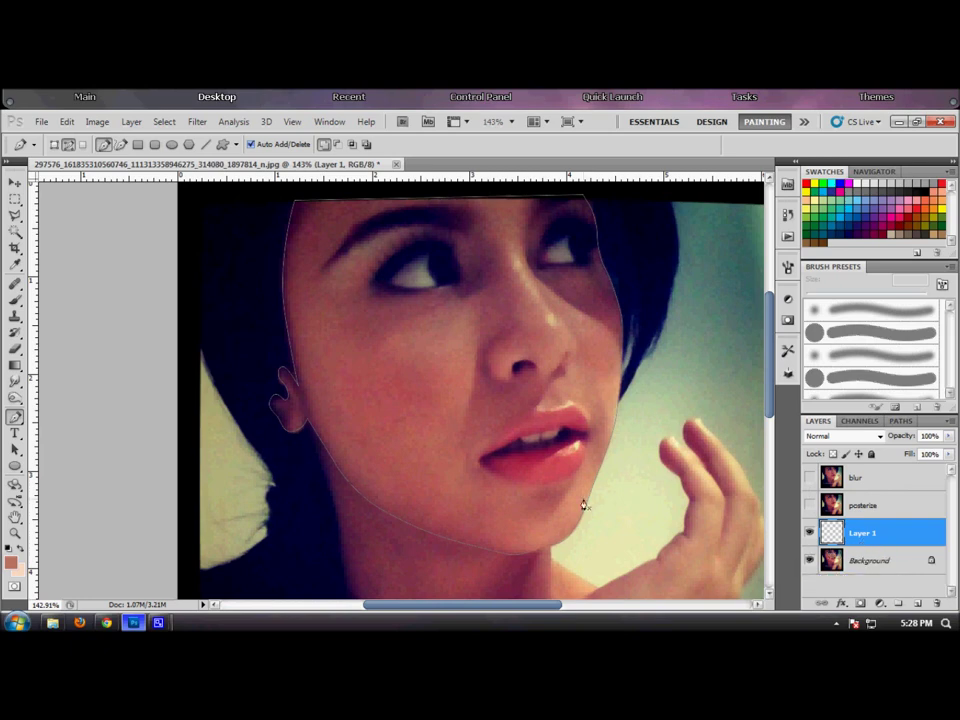
key("ctrl+Return")
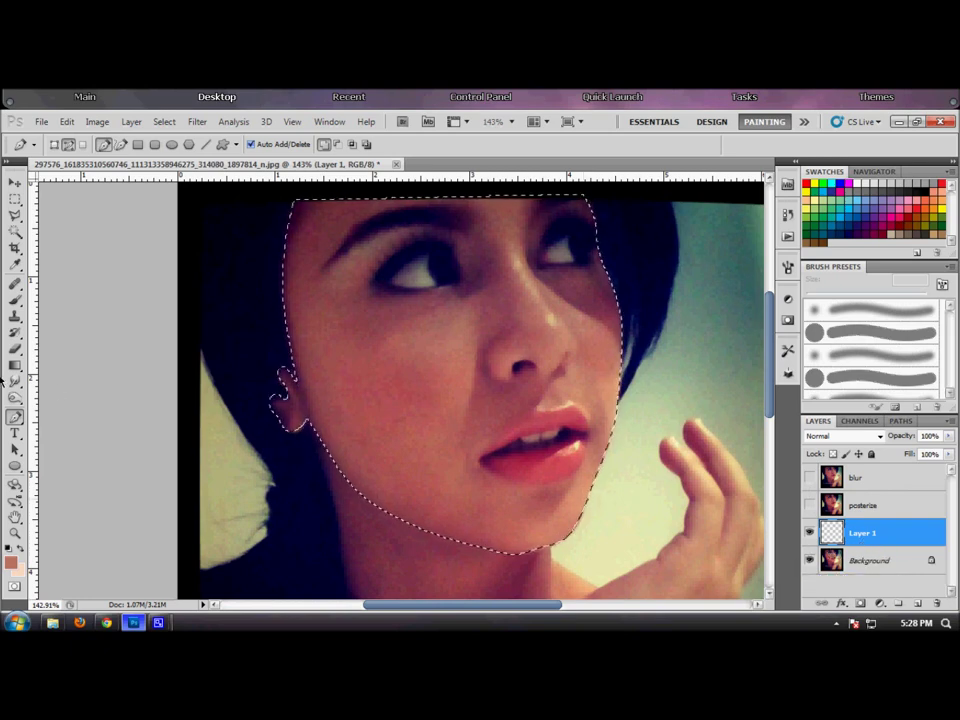
left_click_drag(15, 365, 52, 376)
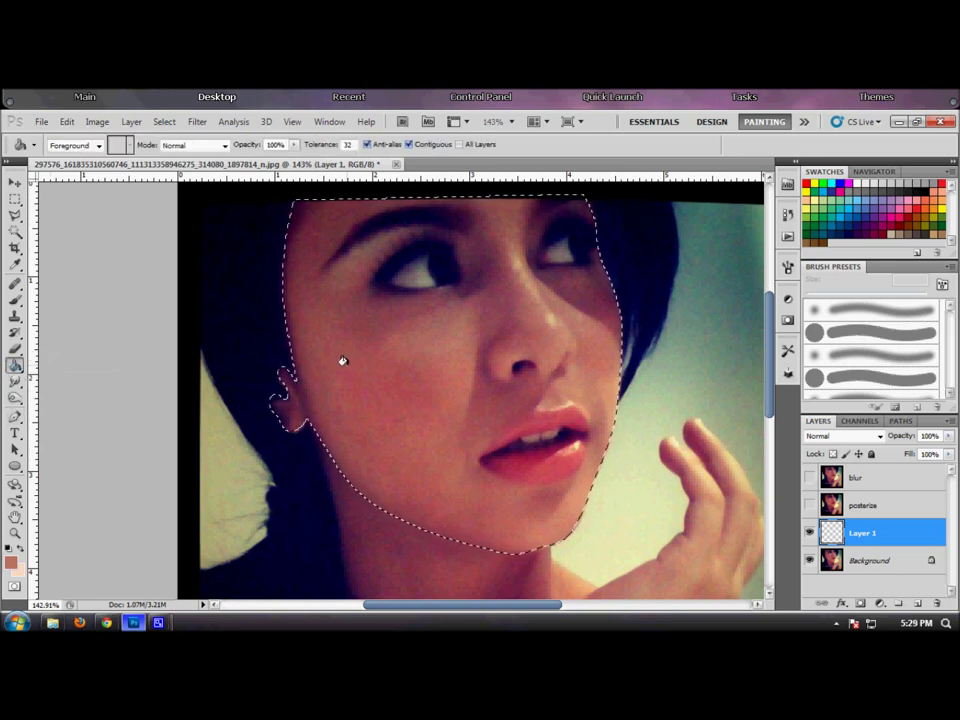
left_click(380, 372)
key("ctrl+d")
Step: Show the posterize and blur layers again over the filled face shape
scroll(544, 416, "up", 1)
scroll(558, 416, "down", 5)
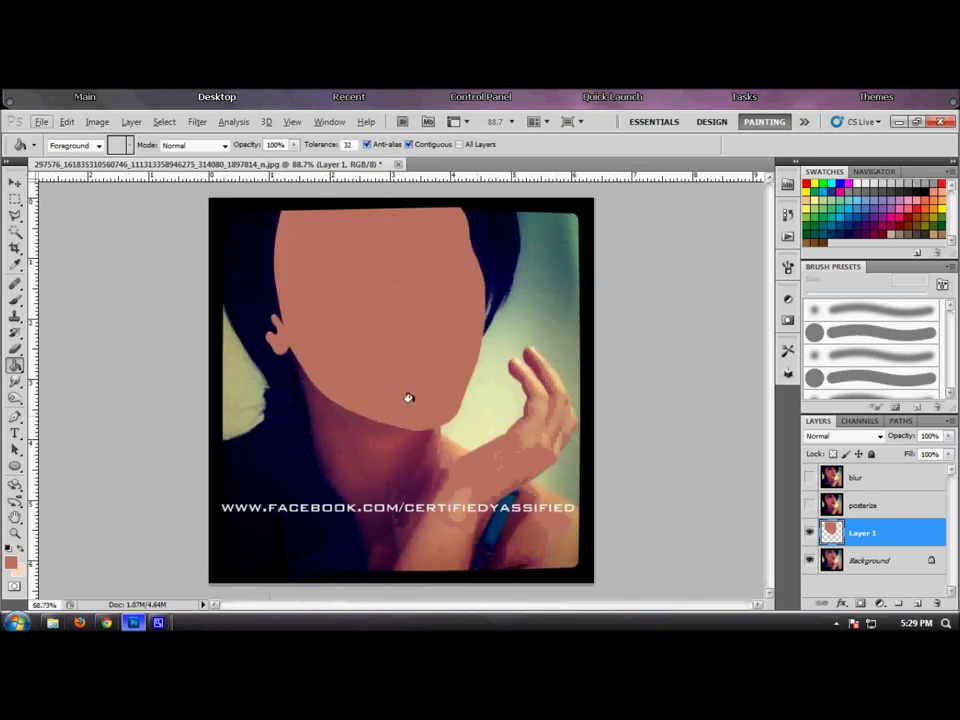
scroll(379, 297, "up", 3)
scroll(378, 296, "up", 2)
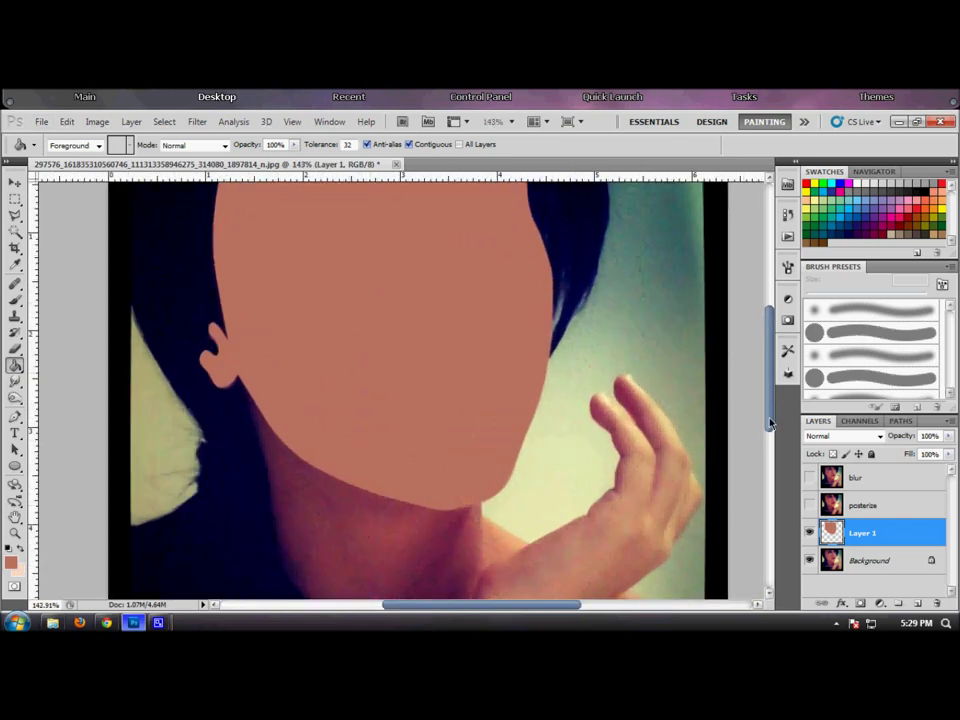
scroll(771, 388, "up", 3)
scroll(416, 454, "down", 2)
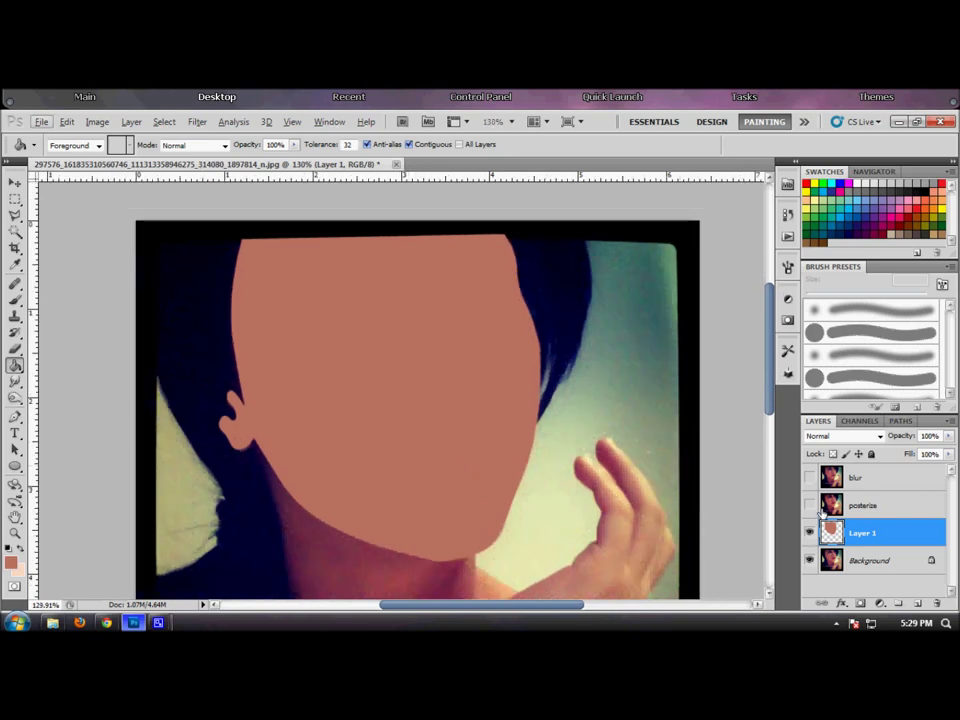
left_click(810, 506)
left_click(810, 506)
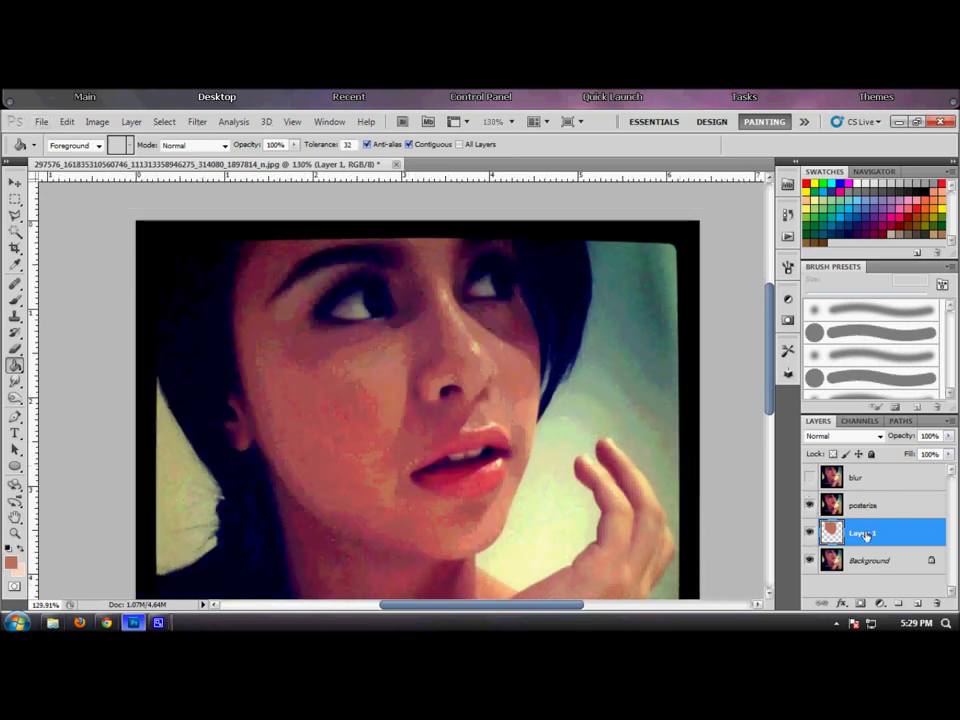
key("p")
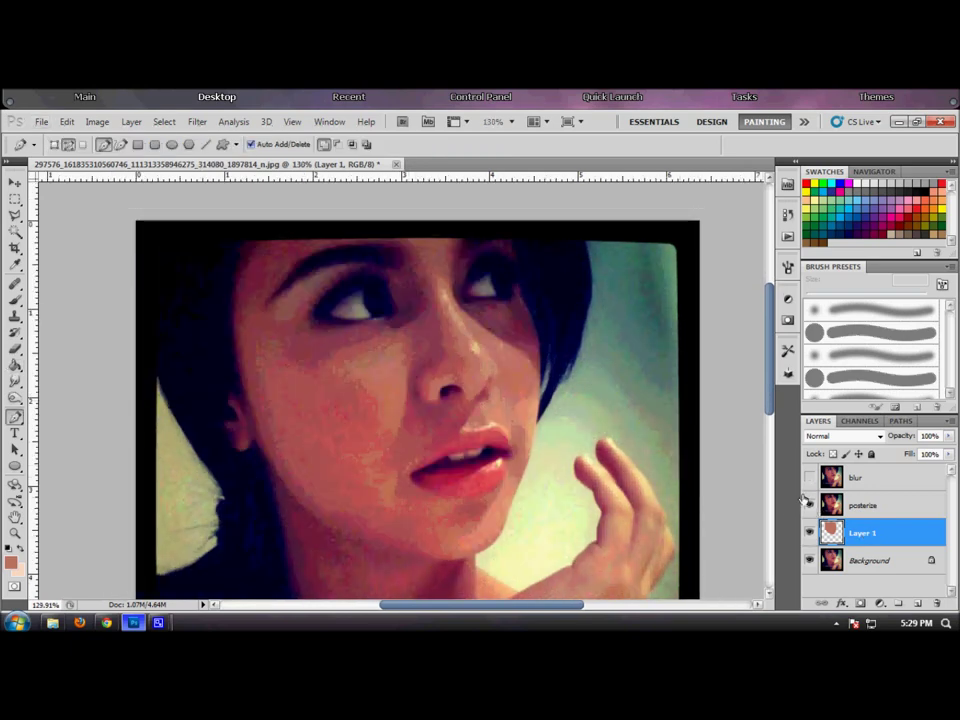
left_click(386, 238)
left_click_drag(418, 286, 381, 325)
key("ctrl+alt+z")
key("ctrl+alt+z")
key("ctrl+alt+z")
left_click(363, 237)
left_click_drag(417, 318, 424, 382)
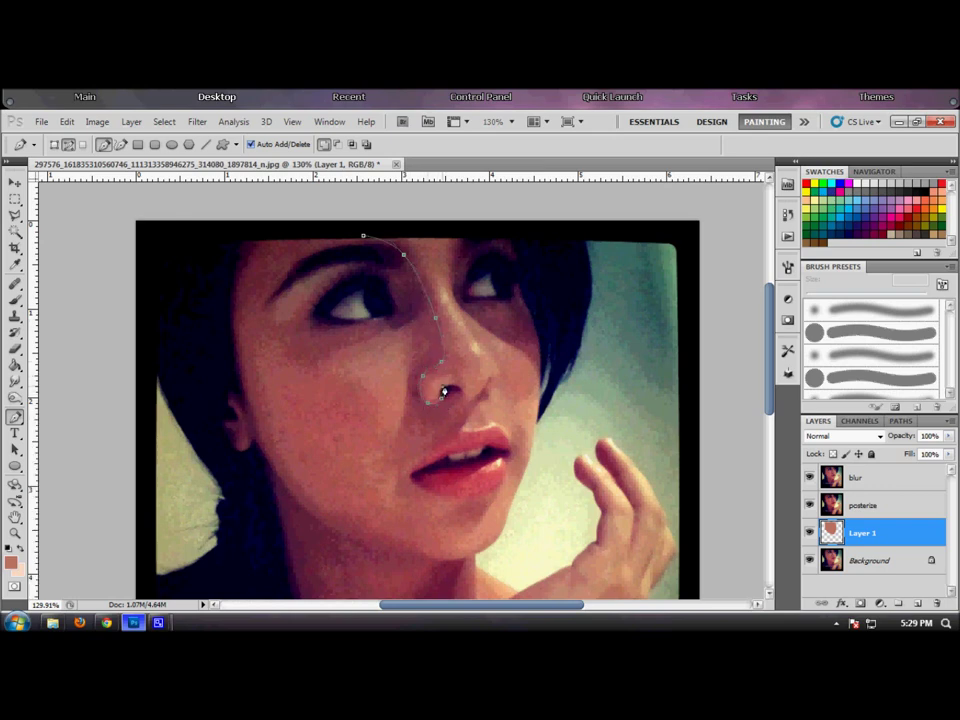
left_click_drag(459, 399, 447, 448)
key("ctrl+alt+z")
key("ctrl+alt+z")
key("ctrl+alt+z")
key("ctrl+alt+z")
key("ctrl+alt+z")
key("ctrl+alt+z")
key("ctrl+alt+z")
key("ctrl+alt+z")
key("ctrl+alt+z")
key("ctrl+alt+z")
key("ctrl+alt+z")
key("ctrl+alt+z")
key("ctrl+alt+z")
key("ctrl+alt+z")
key("ctrl+alt+z")
Step: Trace the facial shadow's inner edge with a pen path from the forehead past the inner eye, across the cheek and below the lips
left_click(55, 145)
left_click(69, 145)
key("alt")
left_click(400, 239)
left_click(330, 247)
left_click(315, 254)
left_click(299, 261)
left_click(289, 283)
key("ctrl+z")
left_click_drag(395, 247, 400, 328)
left_click_drag(334, 366, 334, 379)
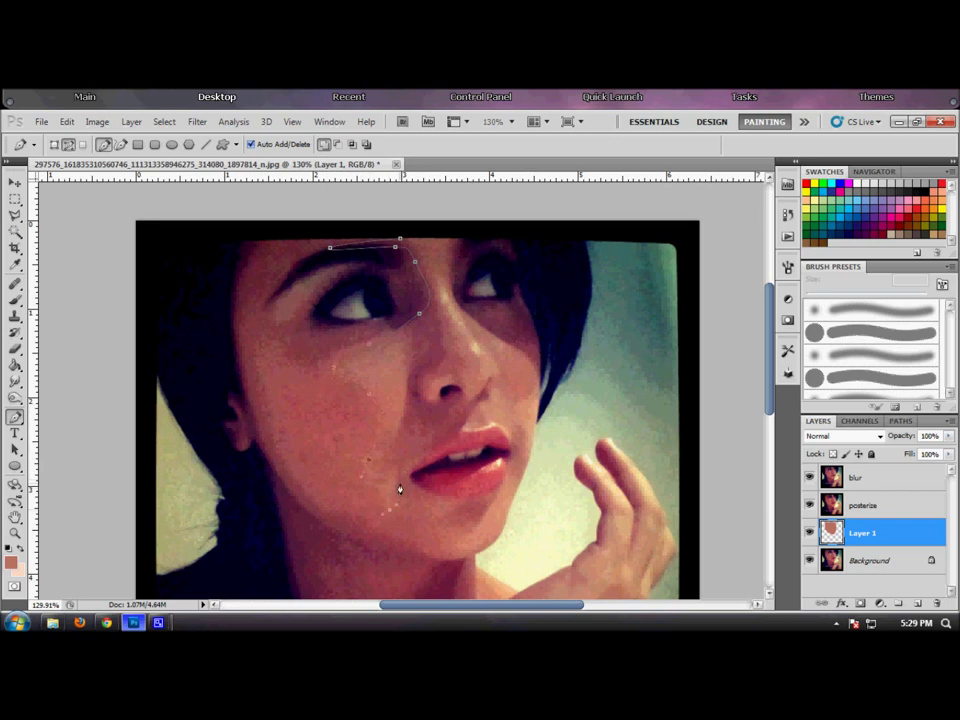
left_click(442, 494)
Step: Close the shadow path by running it loosely outside the chin, jaw, ear and hairline back to the forehead
left_click_drag(465, 540, 379, 568)
left_click_drag(314, 553, 282, 538)
left_click_drag(227, 508, 213, 481)
left_click_drag(195, 396, 220, 270)
left_click_drag(223, 254, 268, 229)
left_click_drag(304, 228, 327, 225)
left_click(399, 241)
Step: Hide the posterize and blur layers, and copy the face fill inside the shadow path to a new layer
left_click(810, 505)
left_click(811, 478)
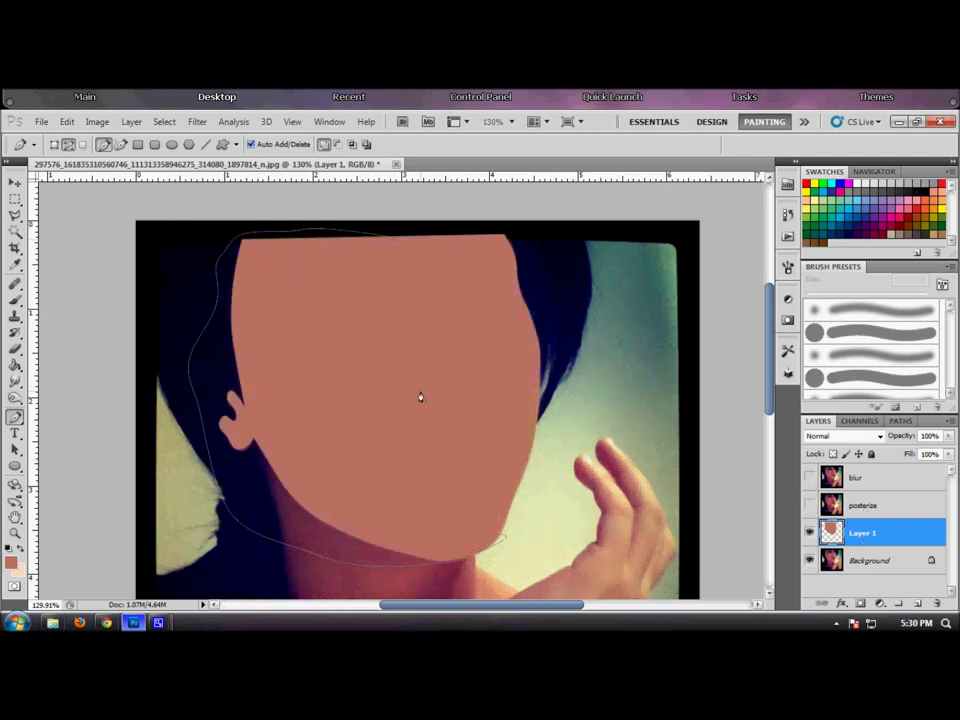
key("ctrl+Return")
key("ctrl+j")
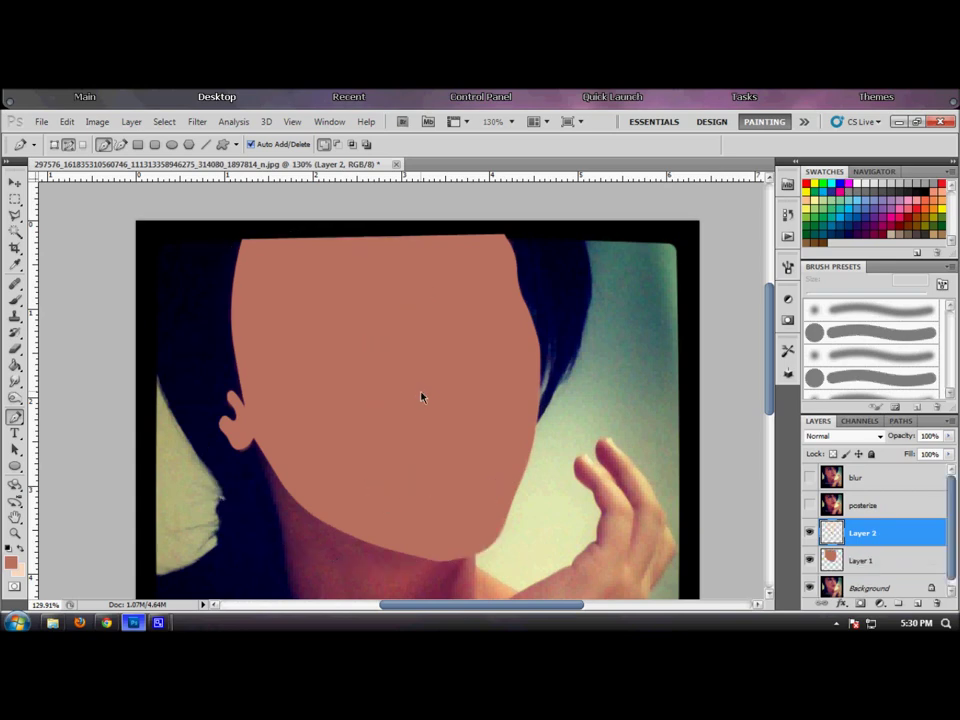
Step: Darken the copied facial shadow on Layer 2 with a Levels adjustment, setting the midtones to 0.91
key("ctrl+l")
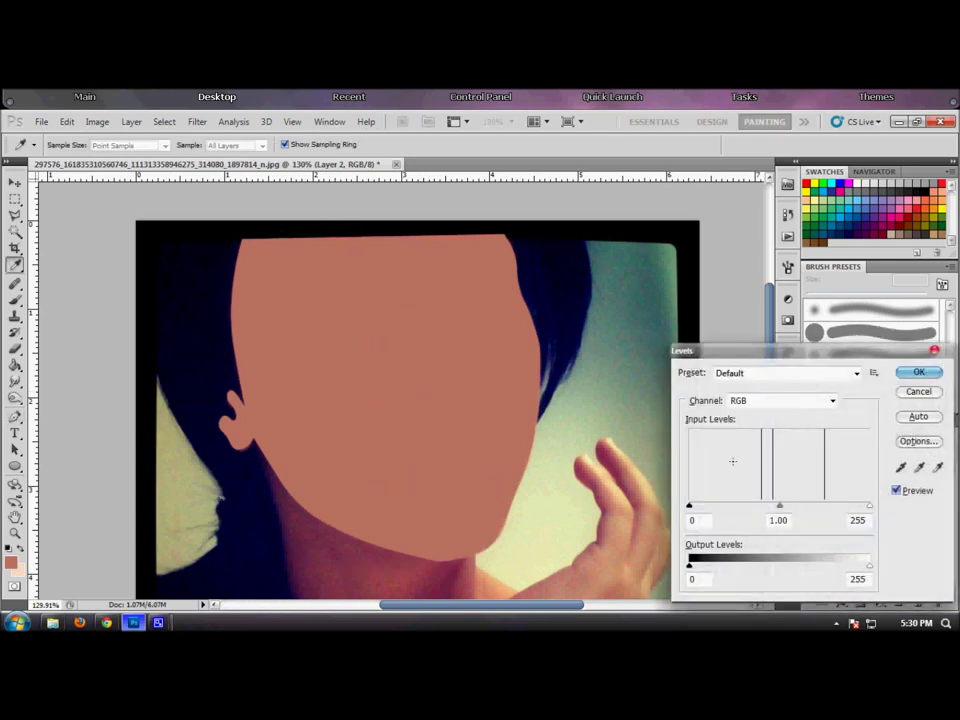
left_click_drag(764, 354, 636, 205)
left_click_drag(651, 359, 658, 360)
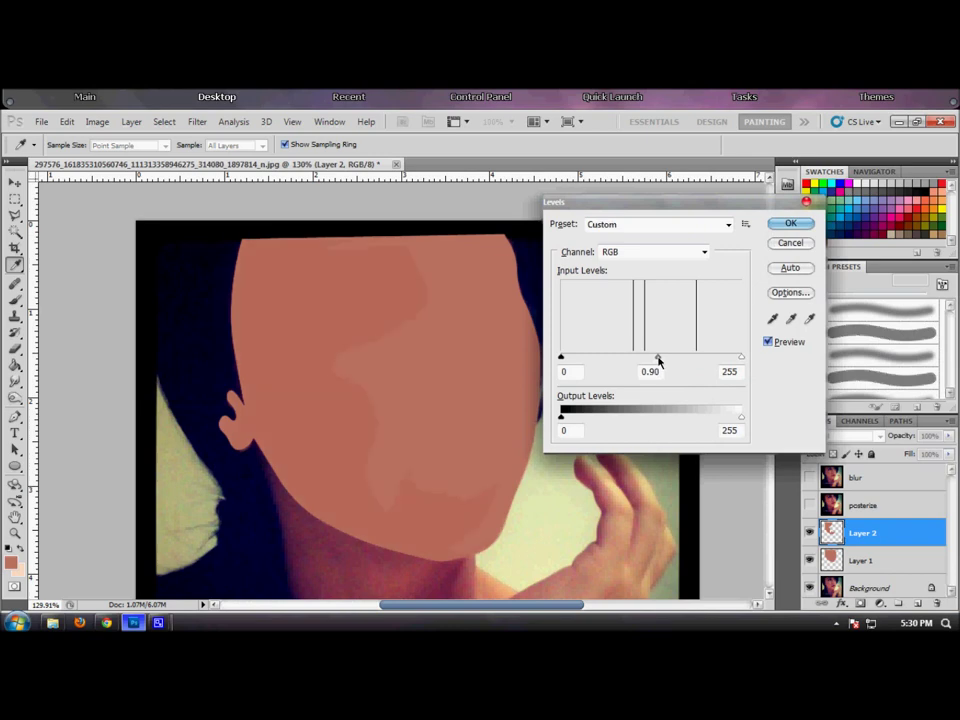
left_click_drag(658, 360, 652, 361)
left_click_drag(654, 362, 656, 362)
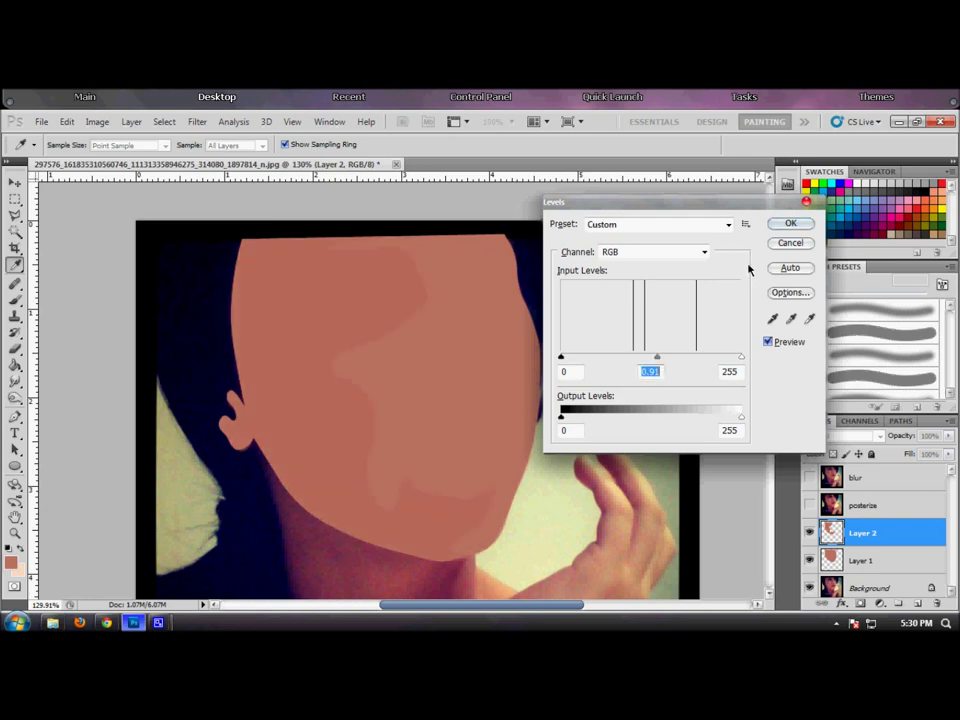
left_click(790, 224)
Step: Show the posterize and blur layers, and trace a deeper shadow's edge from the brow around the near eye and down the cheek to the chin
key("p")
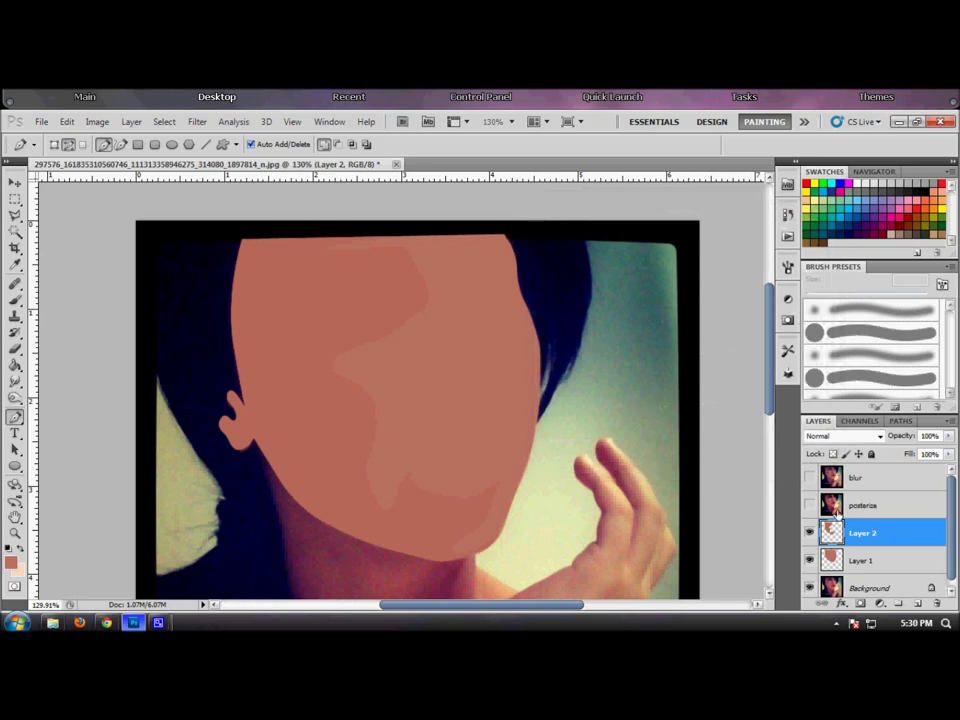
left_click(810, 478)
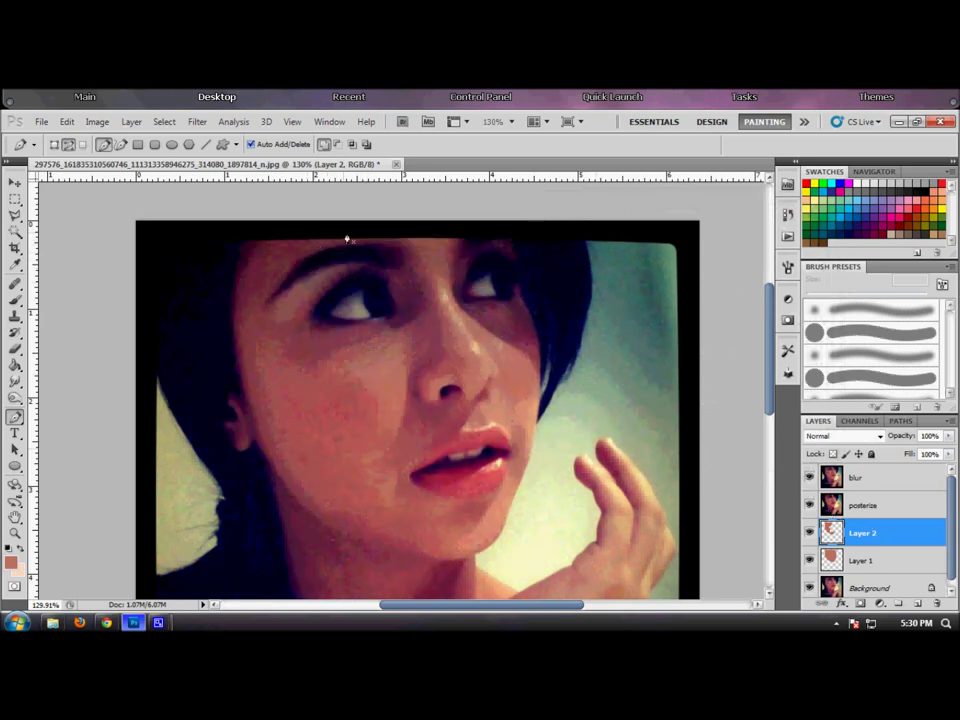
left_click_drag(324, 265, 381, 327)
left_click_drag(259, 348, 265, 430)
left_click_drag(331, 514, 355, 518)
left_click(430, 557)
Step: Close the deeper shadow path by running it loosely outside the jaw, ear and hair back to the forehead
left_click_drag(407, 577, 368, 582)
left_click_drag(279, 560, 232, 529)
left_click_drag(167, 465, 154, 401)
left_click_drag(187, 257, 275, 211)
left_click(380, 238)
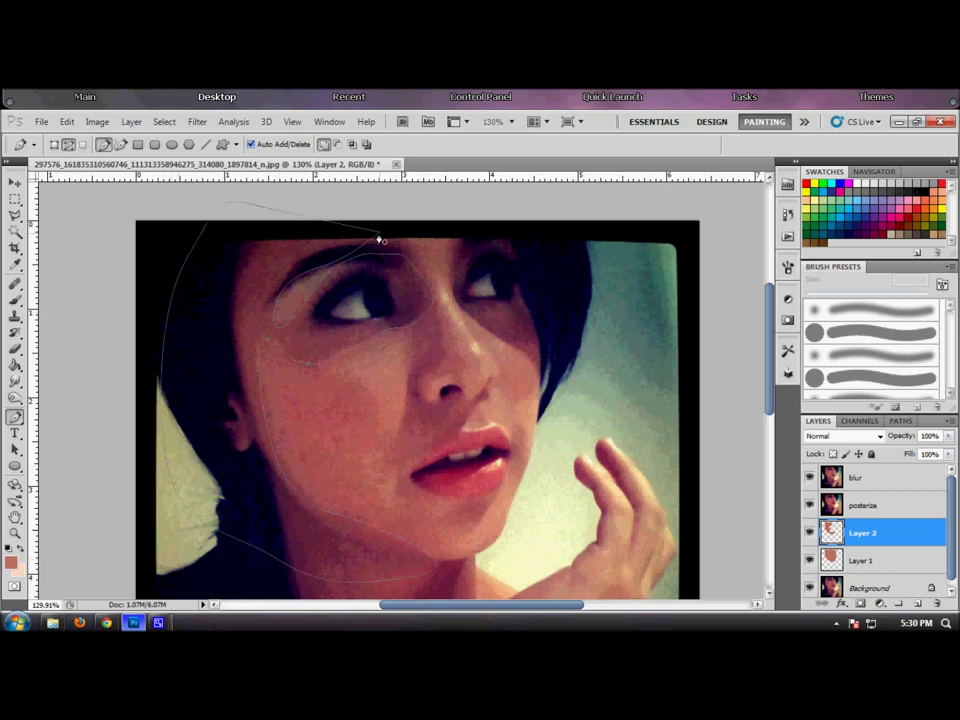
Step: Hide the posterize and blur layers, and copy the Layer 2 shadow inside the path to a new layer
left_click(809, 477)
left_click(809, 505)
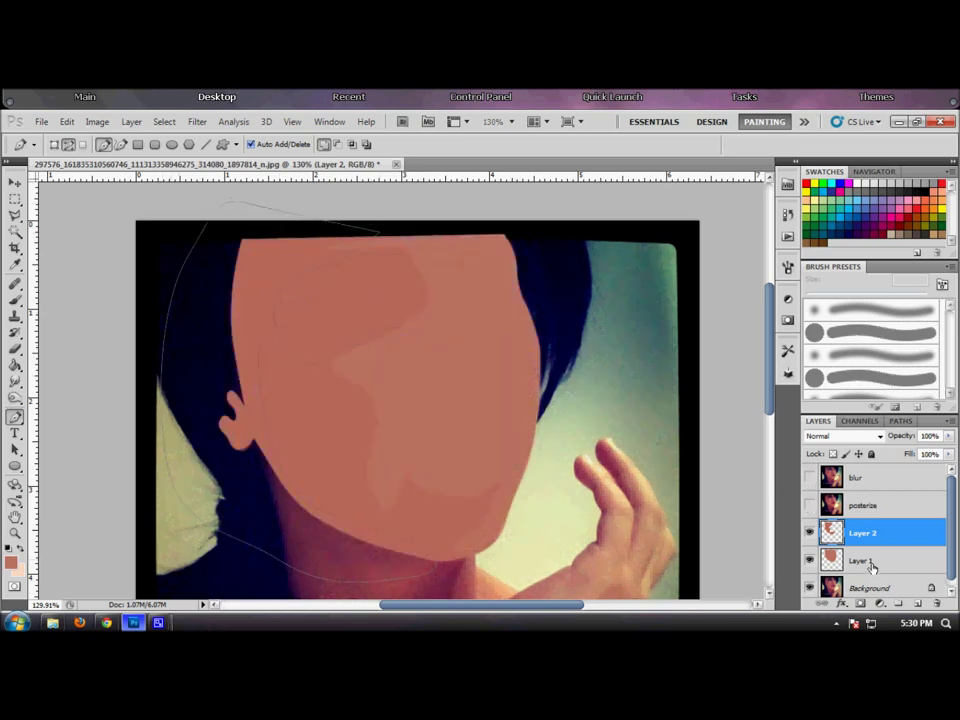
key("ctrl+Return")
key("ctrl+j")
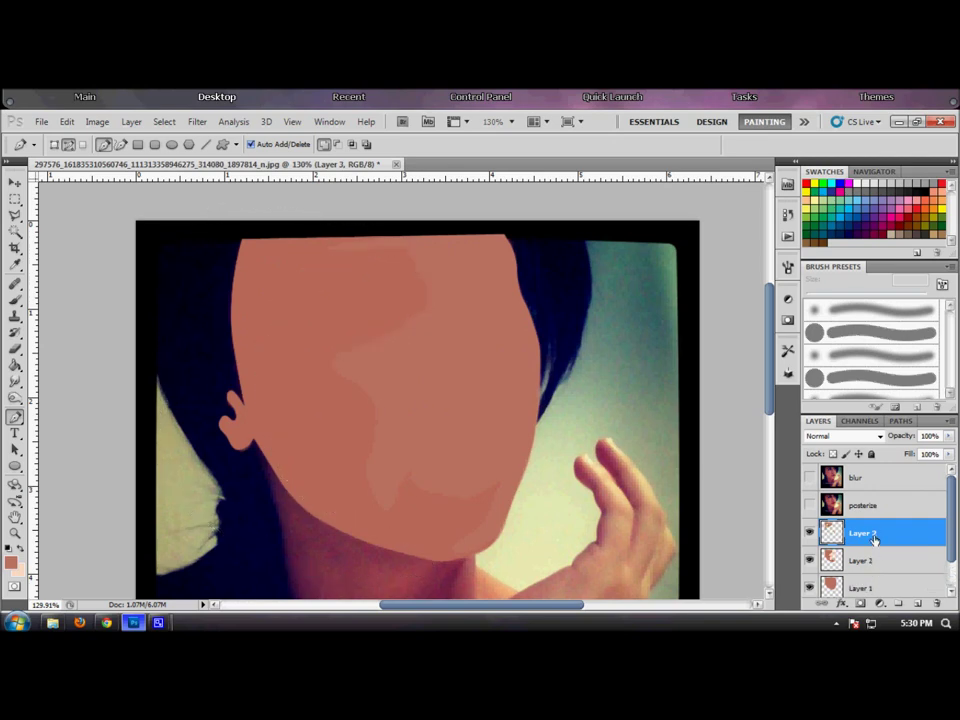
Step: Darken the copied eye and jaw shadow on Layer 3 with Levels, setting the midtones to 0.90
key("ctrl+l")
left_click_drag(652, 358, 658, 360)
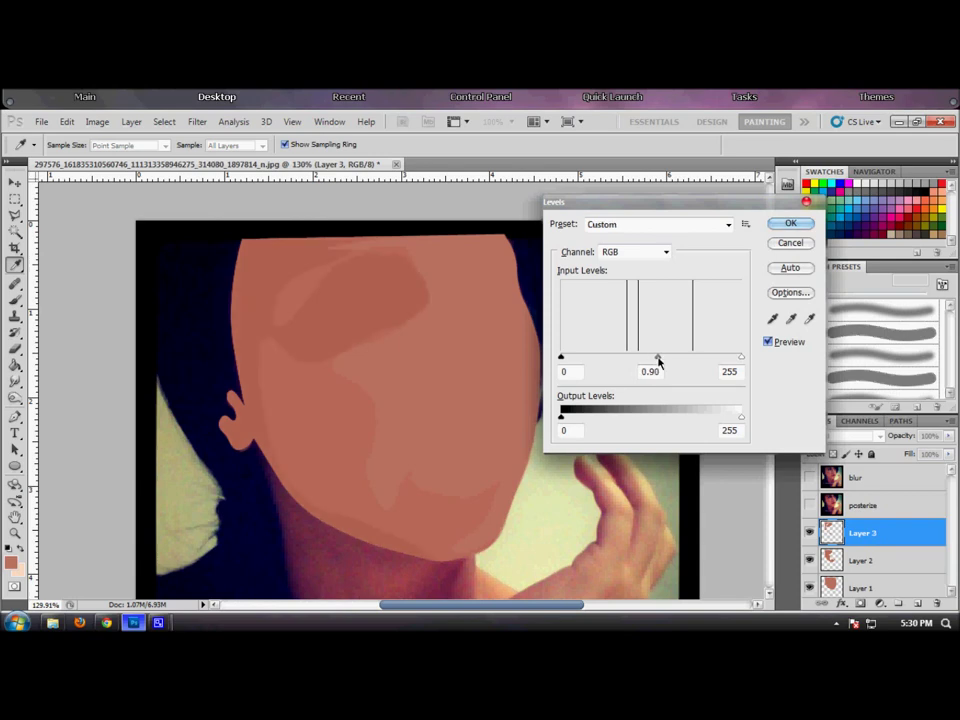
left_click(789, 224)
Step: Show the posterize layer, and trace a closed path along the face's outer edge from the forehead to the jaw and around the ear
left_click(809, 505)
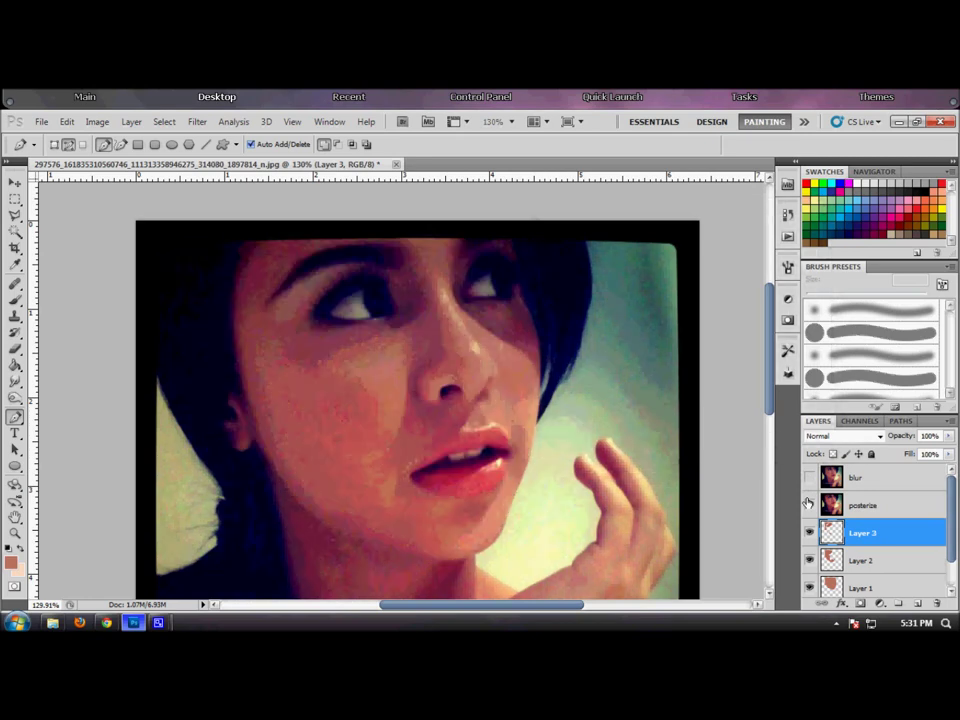
left_click_drag(253, 274, 245, 296)
left_click_drag(251, 373, 252, 407)
left_click_drag(275, 486, 281, 490)
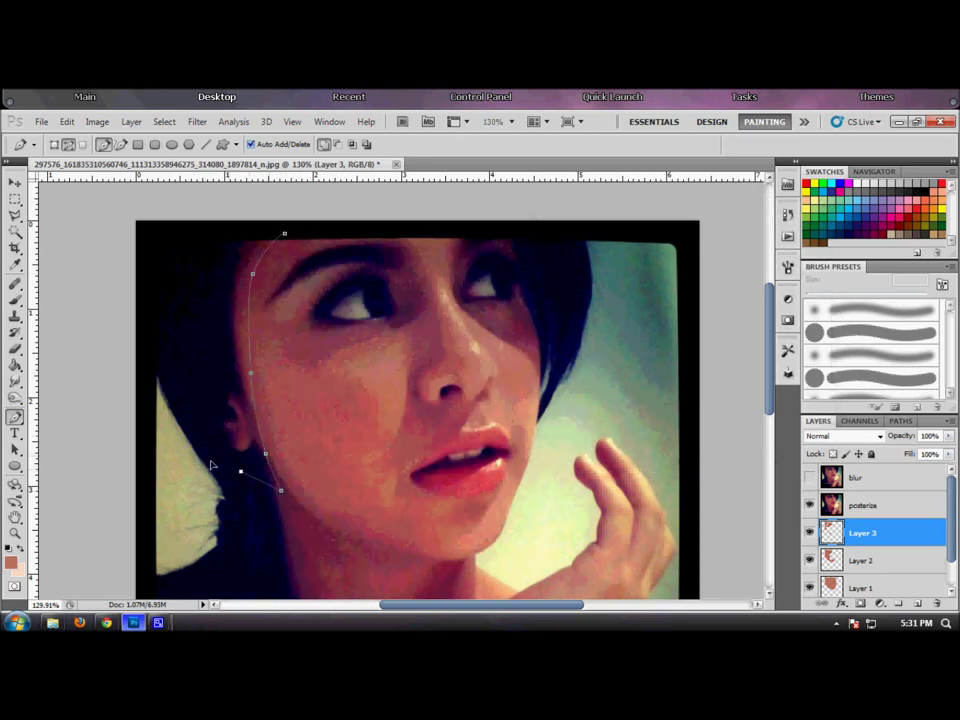
mouse_move(246, 430)
left_mouse_down()
mouse_move(236, 452)
mouse_move(213, 400)
mouse_move(226, 281)
mouse_move(276, 233)
mouse_move(287, 237)
left_mouse_up()
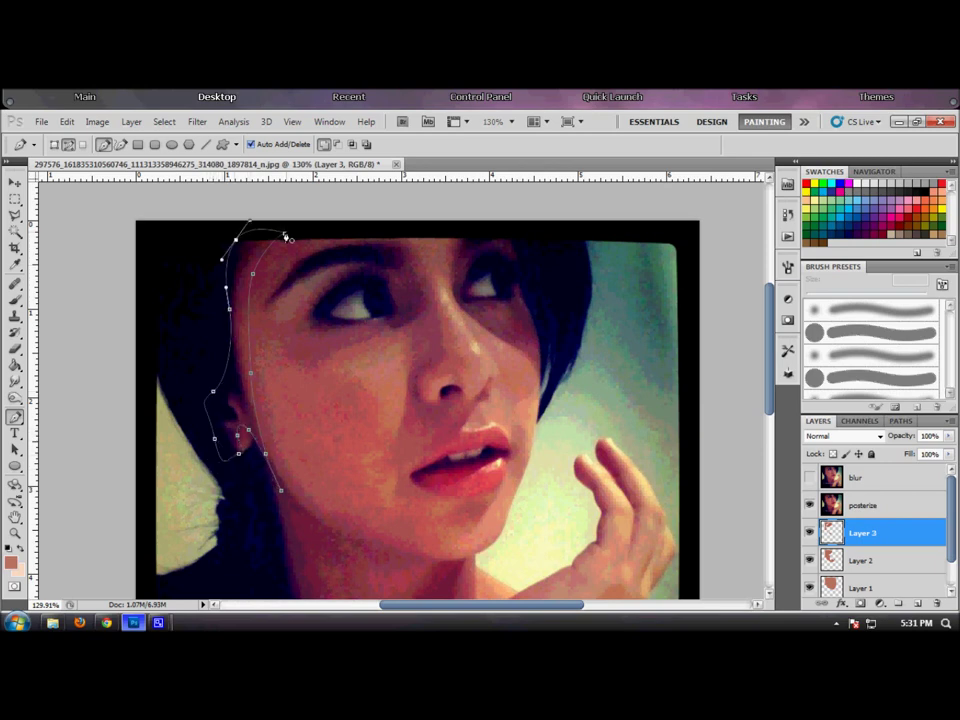
Step: Hide the posterize layer, and copy the Layer 3 fill inside the face-edge and ear path to a new layer
left_click(809, 505)
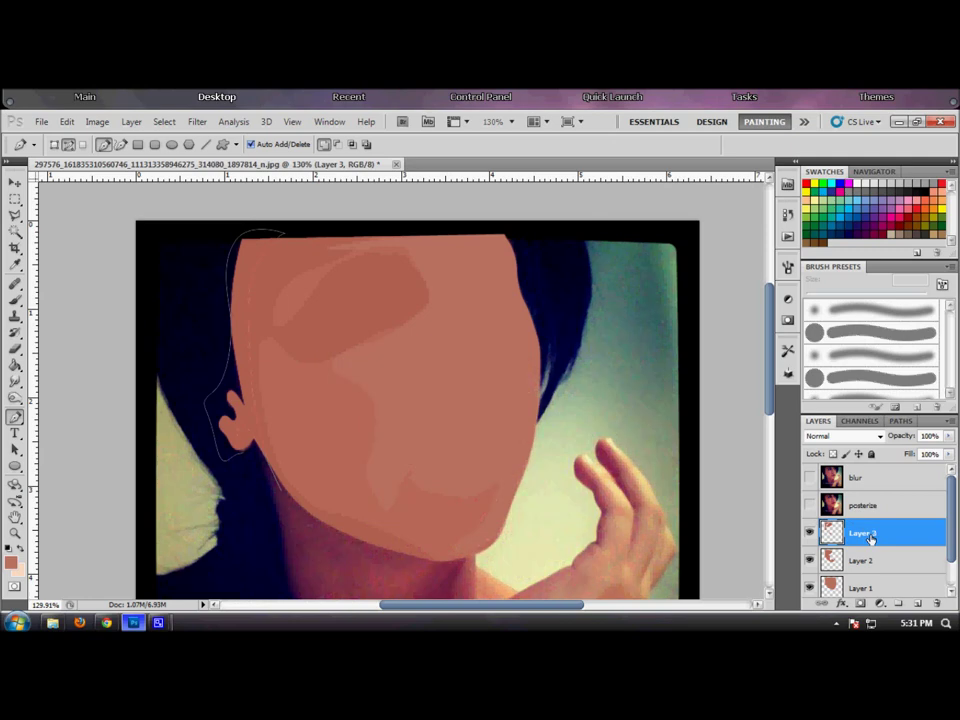
key("ctrl+Return")
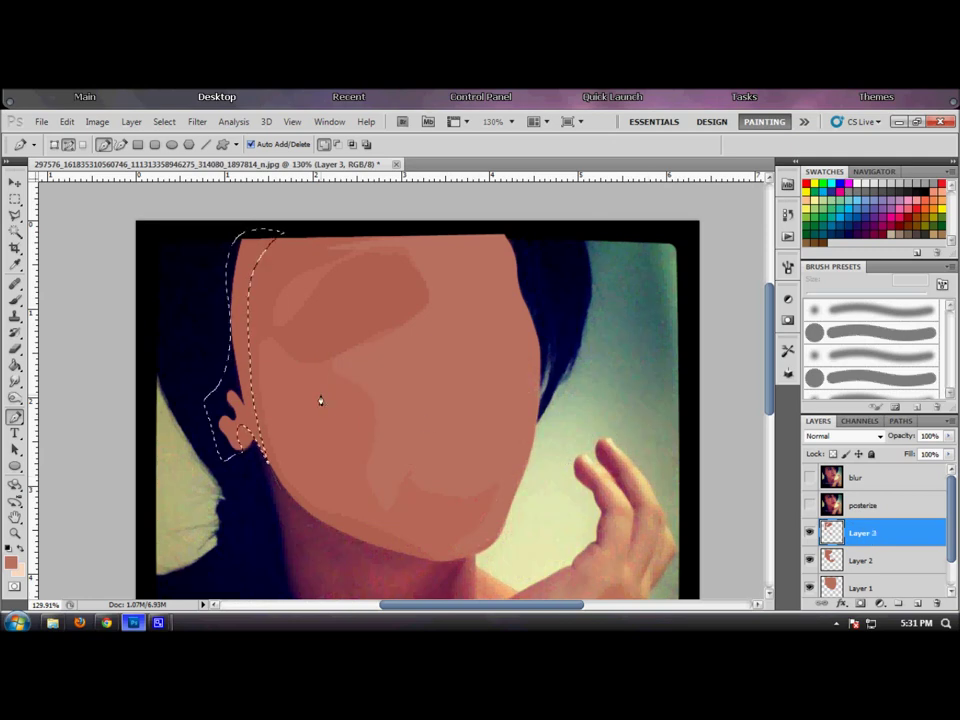
key("ctrl+j")
Step: Darken the copied face-edge and ear shadow on Layer 4 with Levels, setting the midtones to 0.91
key("i")
key("ctrl+l")
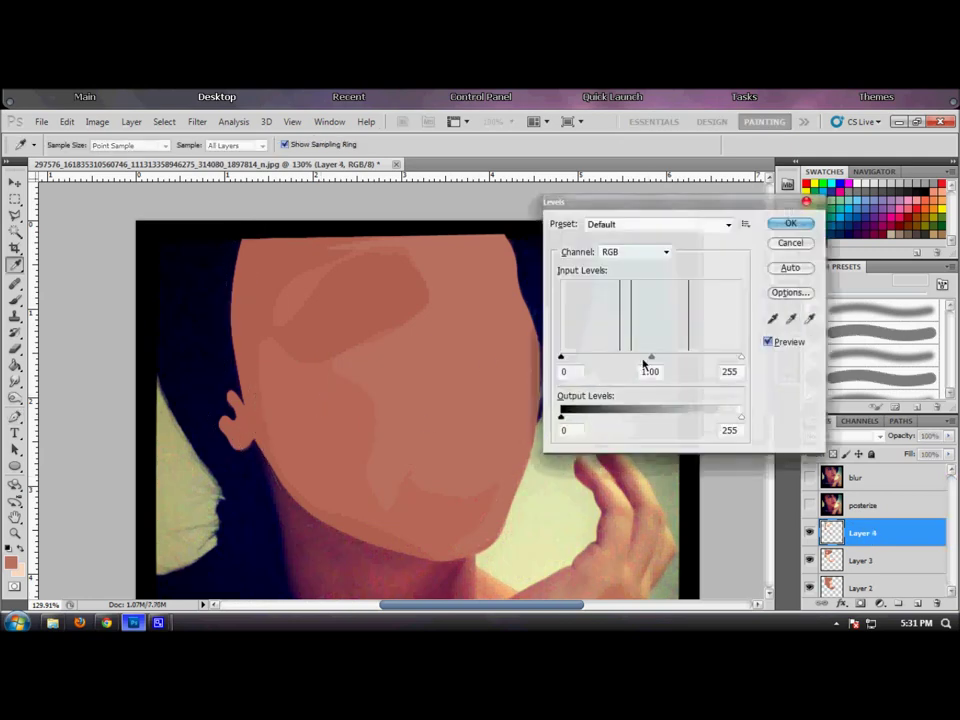
left_click_drag(651, 358, 655, 362)
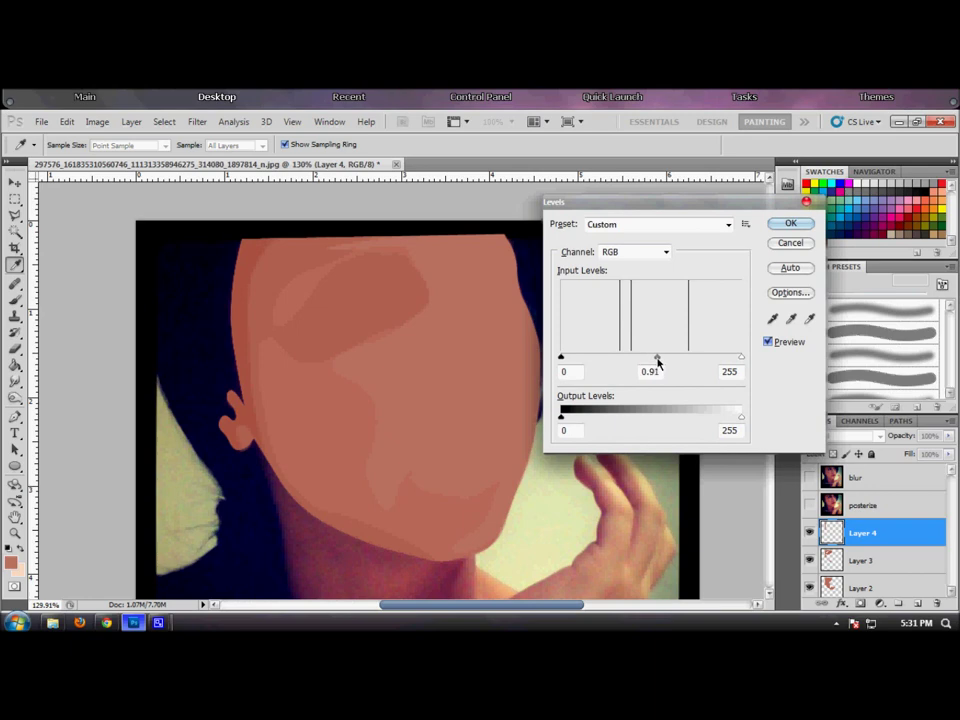
left_click(774, 223)
Step: Add a new layer, and trace a narrow closed path from the forehead down the face's edge to the ear, closing it outside the hairline
key("p")
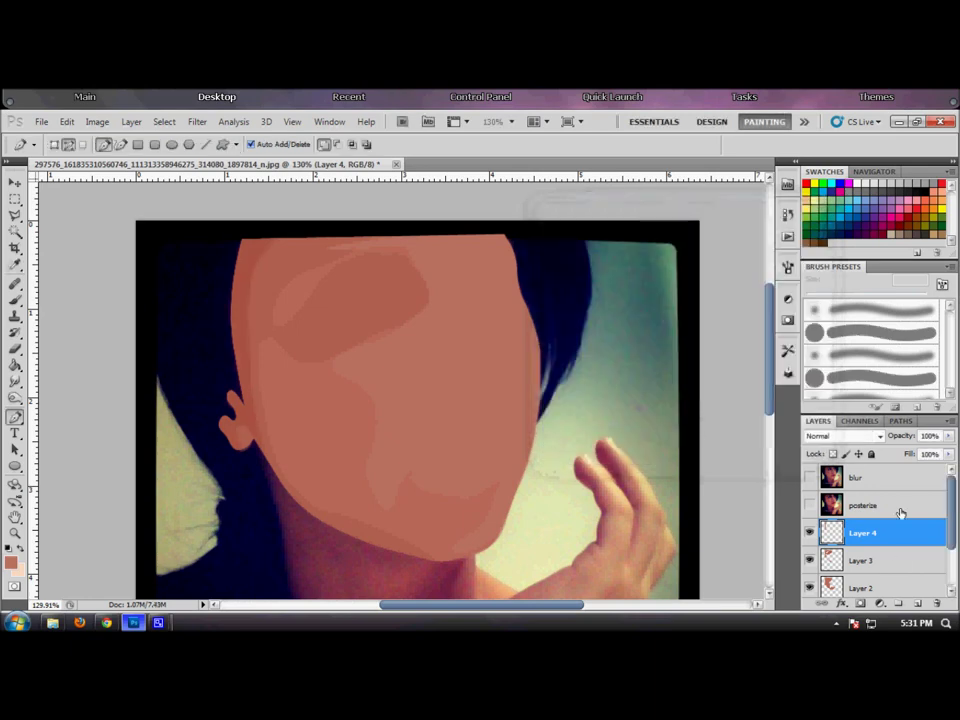
left_click(917, 603)
left_click(809, 505)
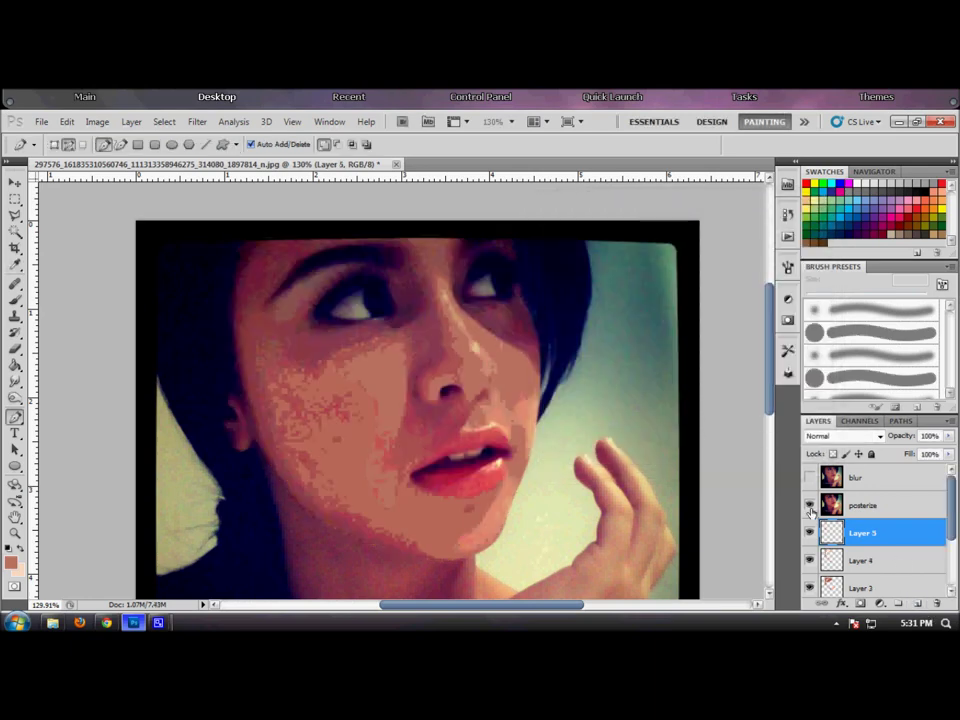
left_click(810, 506)
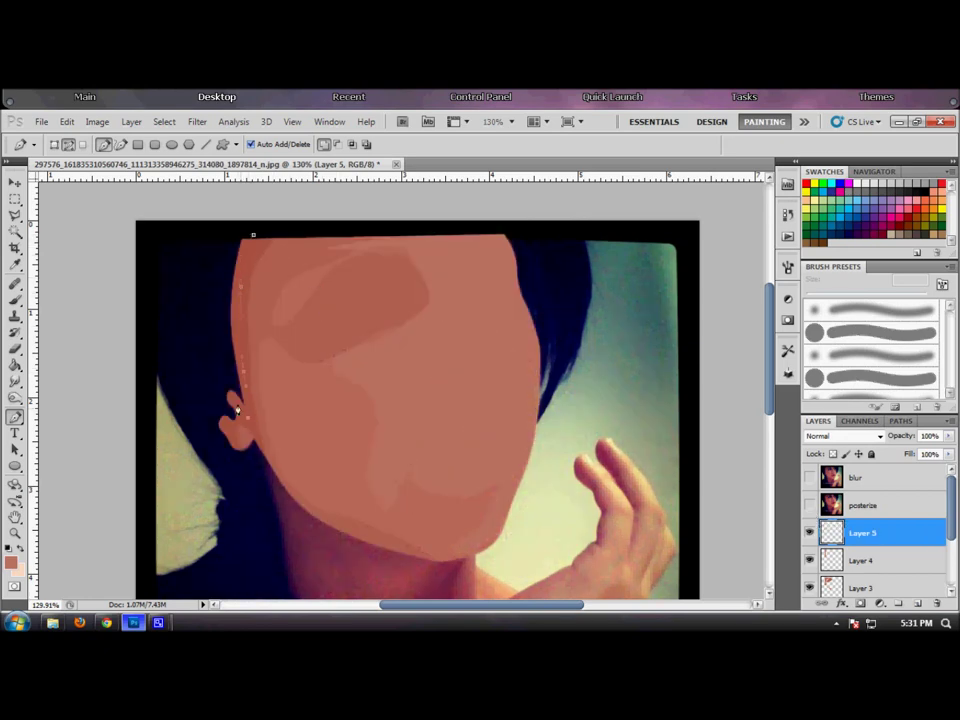
left_click(232, 423)
mouse_move(228, 439)
left_mouse_down()
mouse_move(230, 453)
mouse_move(191, 438)
left_mouse_up()
left_click_drag(185, 401, 209, 292)
left_click_drag(210, 270, 219, 251)
left_click(236, 229)
left_click(253, 236)
Step: Hide the Background photo layer beneath the face shapes
scroll(829, 541, "down", 2)
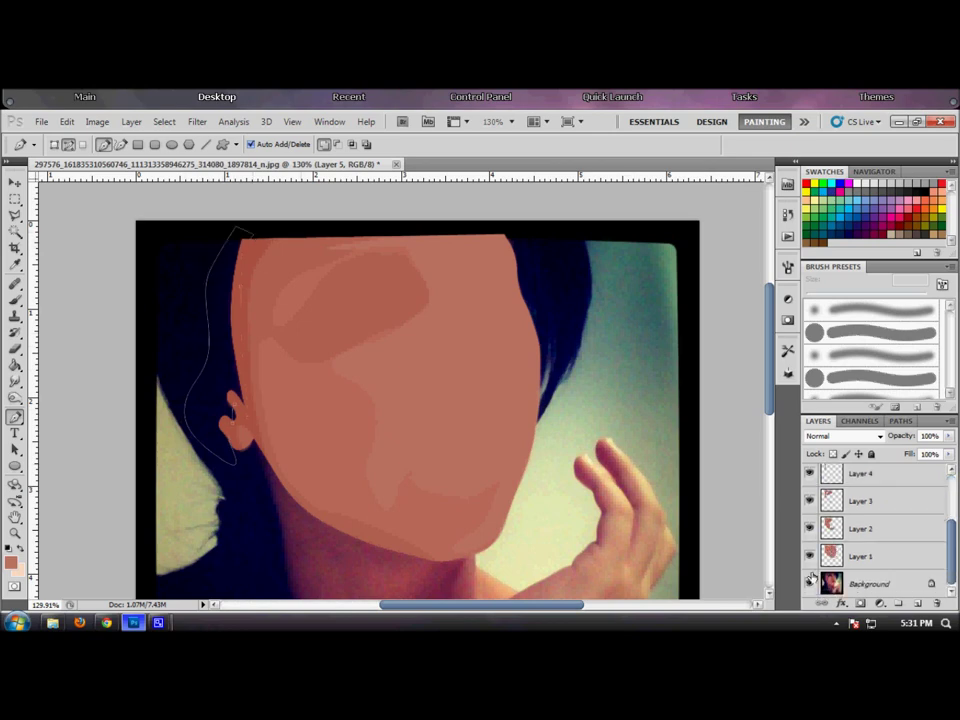
left_click(810, 581)
scroll(829, 560, "up", 2)
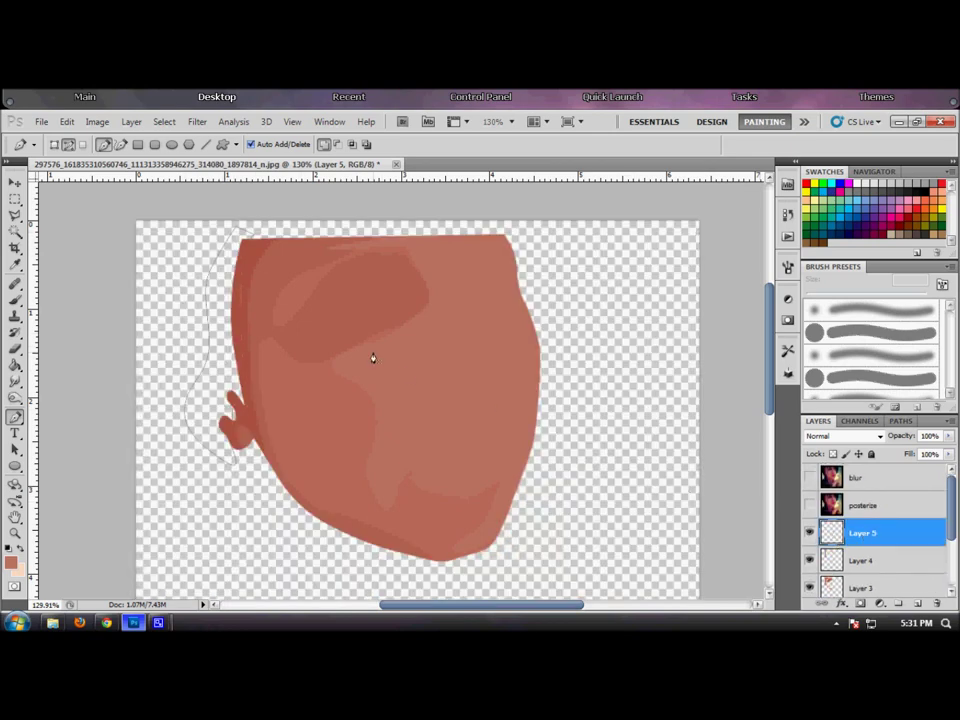
Step: Turn the narrow edge path into a selection and copy the Layer 4 fill inside it to a new layer
key("ctrl+Return")
key("ctrl+j")
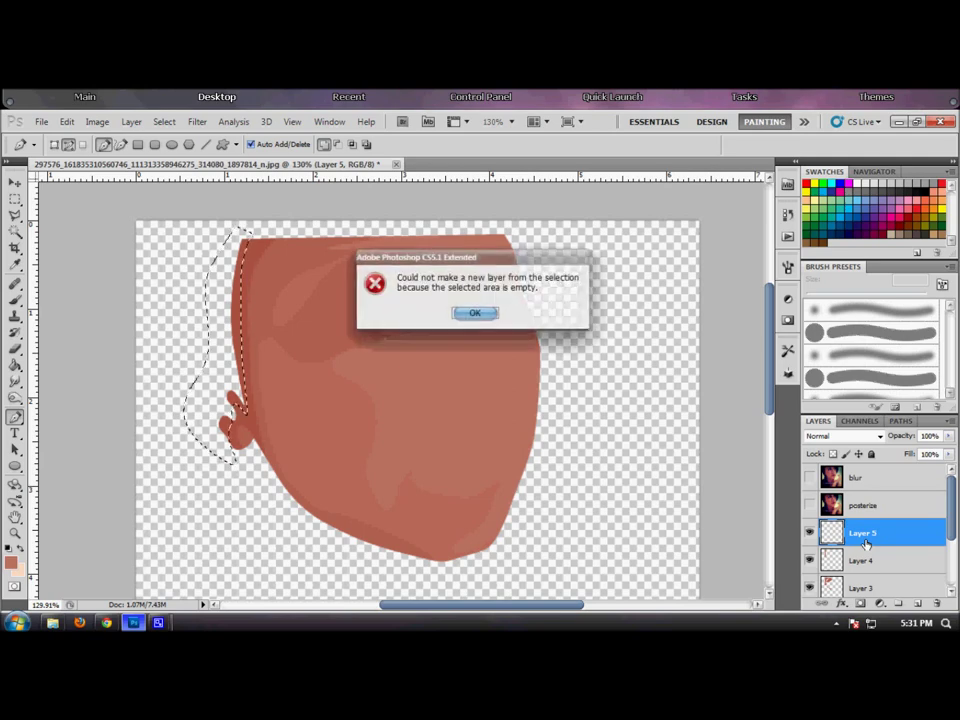
left_click(470, 312)
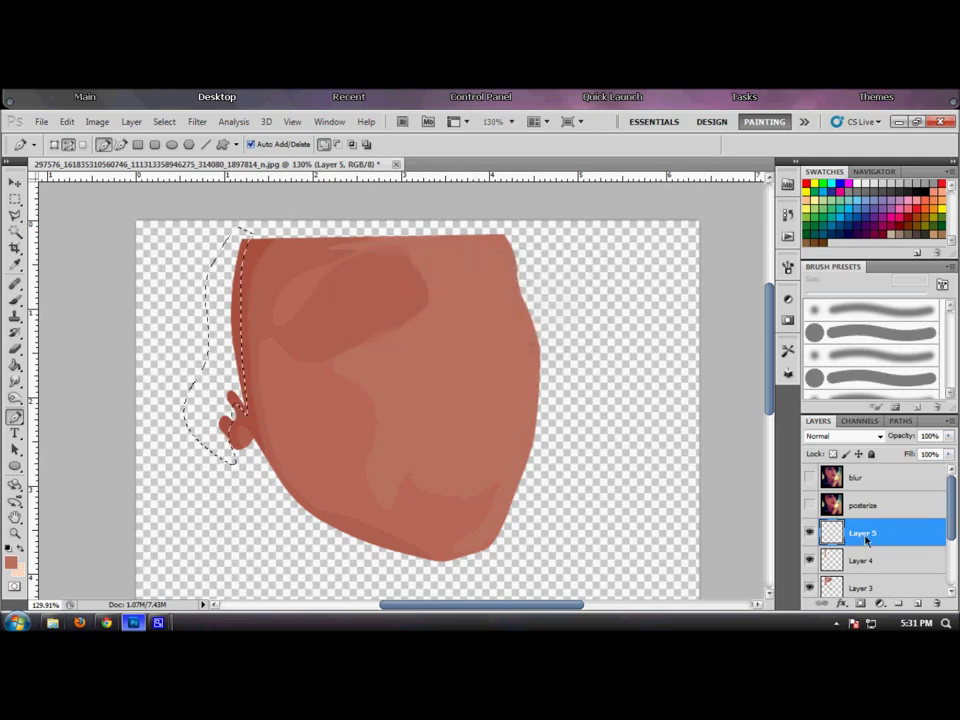
left_click(866, 561)
key("v")
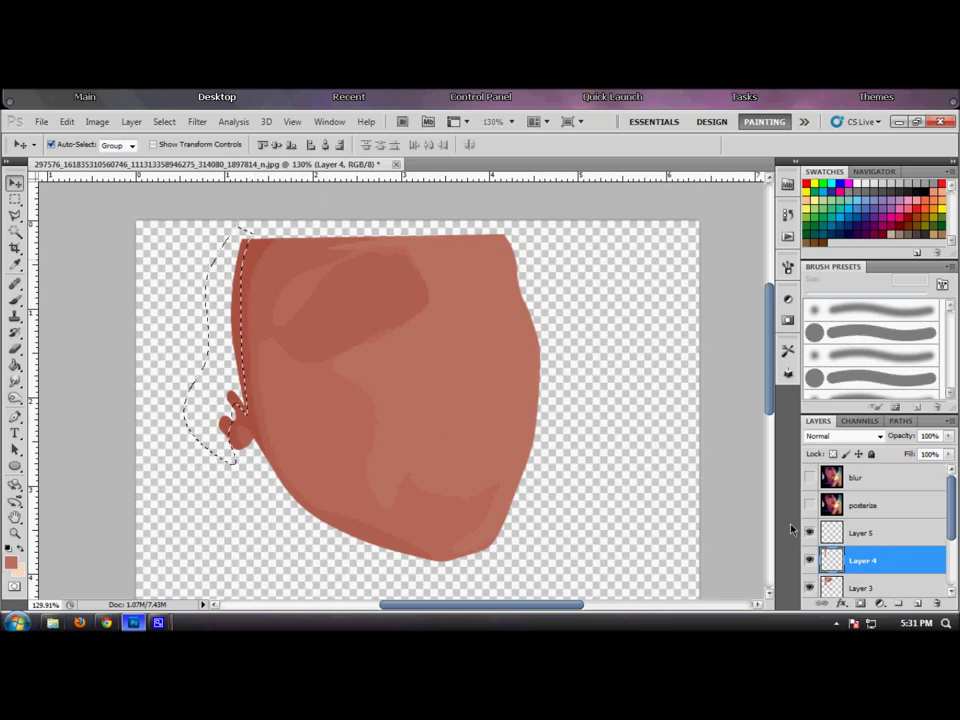
key("ctrl+j")
Step: Darken the narrow edge shadow on Layer 6 with Levels, setting the midtones to 0.81
key("ctrl+l")
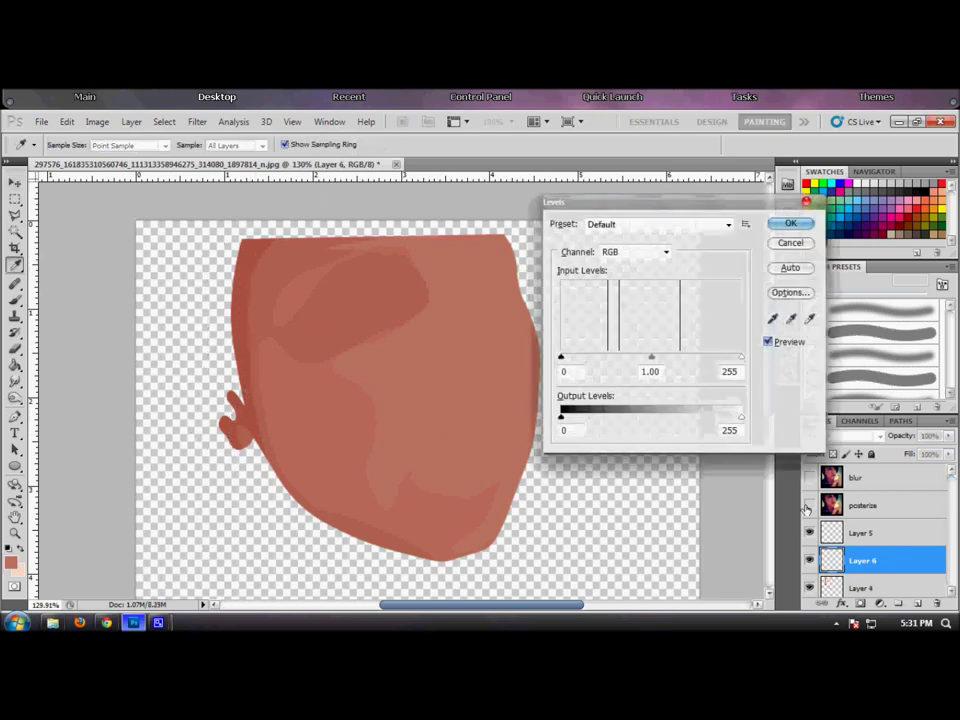
left_click_drag(653, 360, 664, 360)
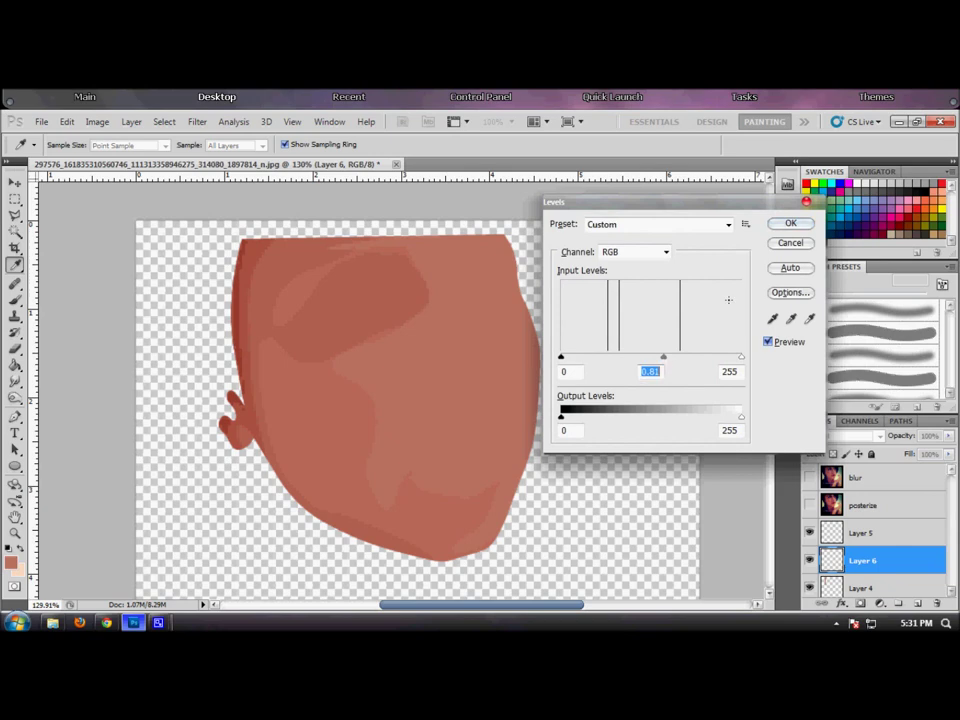
left_click(790, 223)
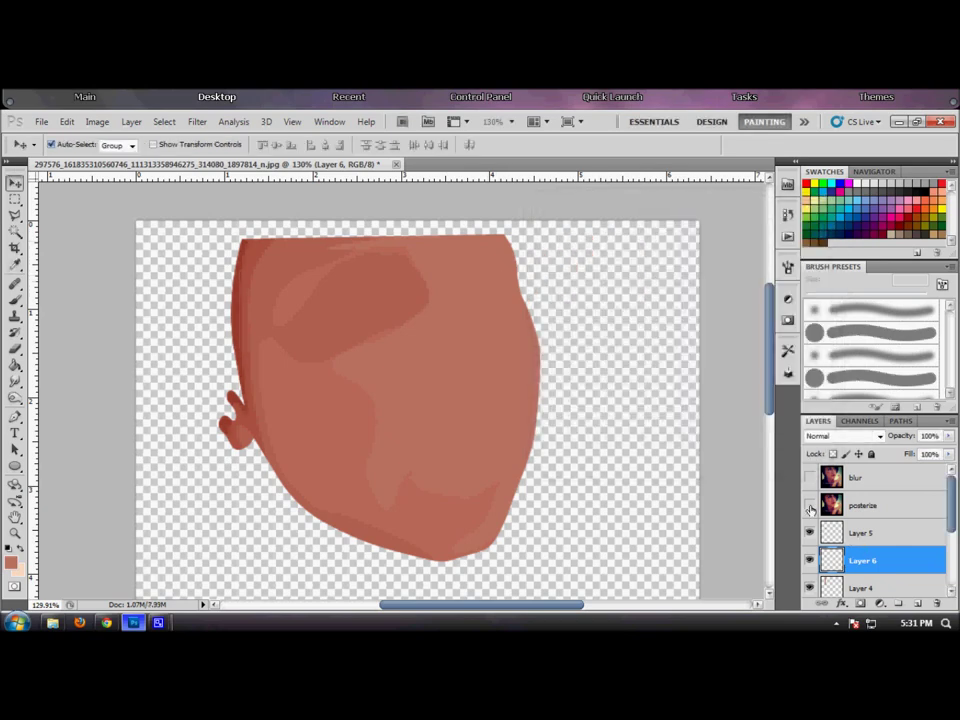
Step: Show the posterize layer again and add a new empty layer above Layer 6
left_click(809, 505)
left_click(809, 505)
left_click(809, 505)
left_click(918, 601)
Step: Trace a closed pen path around the far eye socket, down the nose bridge, across the upper cheek and back outside the hairline
key("p")
left_click(458, 235)
left_click(455, 293)
left_click(485, 326)
left_click(521, 349)
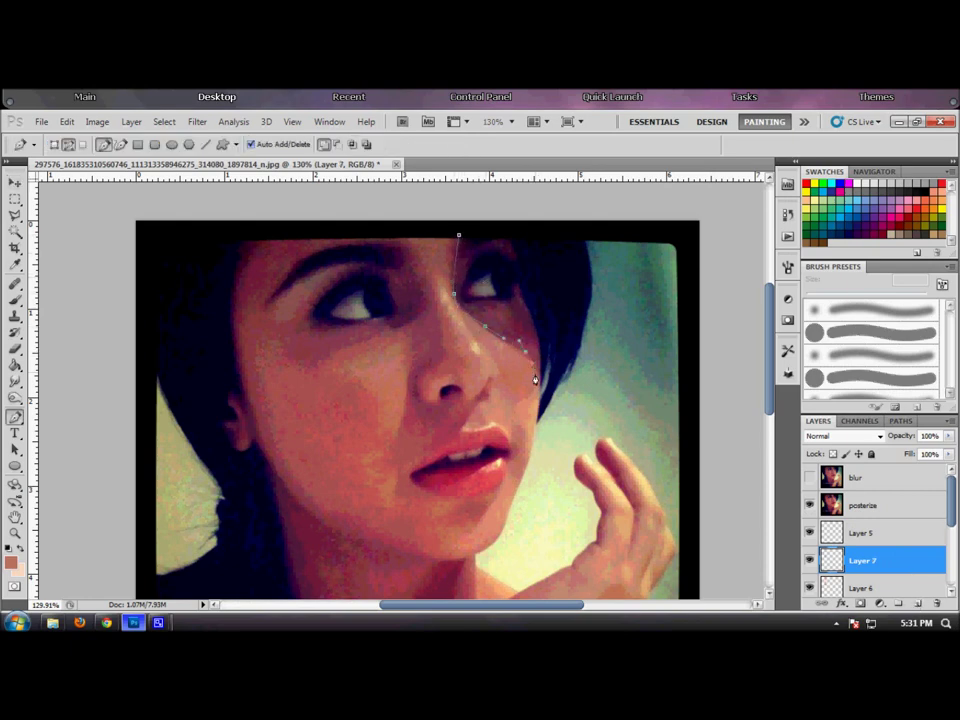
left_click(541, 379)
left_click_drag(536, 289, 500, 227)
left_click_drag(486, 224, 475, 226)
left_click(458, 236)
Step: Hide the posterize layer, and copy the Layer 1 face fill inside the eye socket path to a new layer
left_click(811, 507)
key("v")
left_click(499, 319)
key("ctrl+Return")
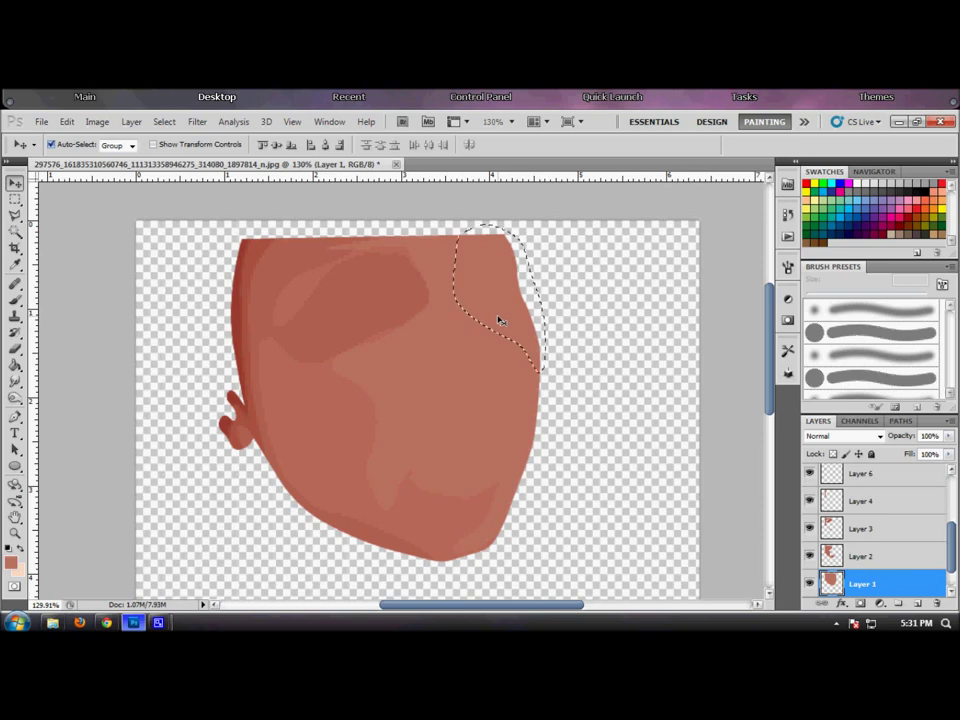
key("ctrl+j")
Step: Darken the far eye socket shadow on Layer 8 with Levels, setting the midtones to 0.83
key("ctrl+l")
left_click_drag(651, 358, 661, 362)
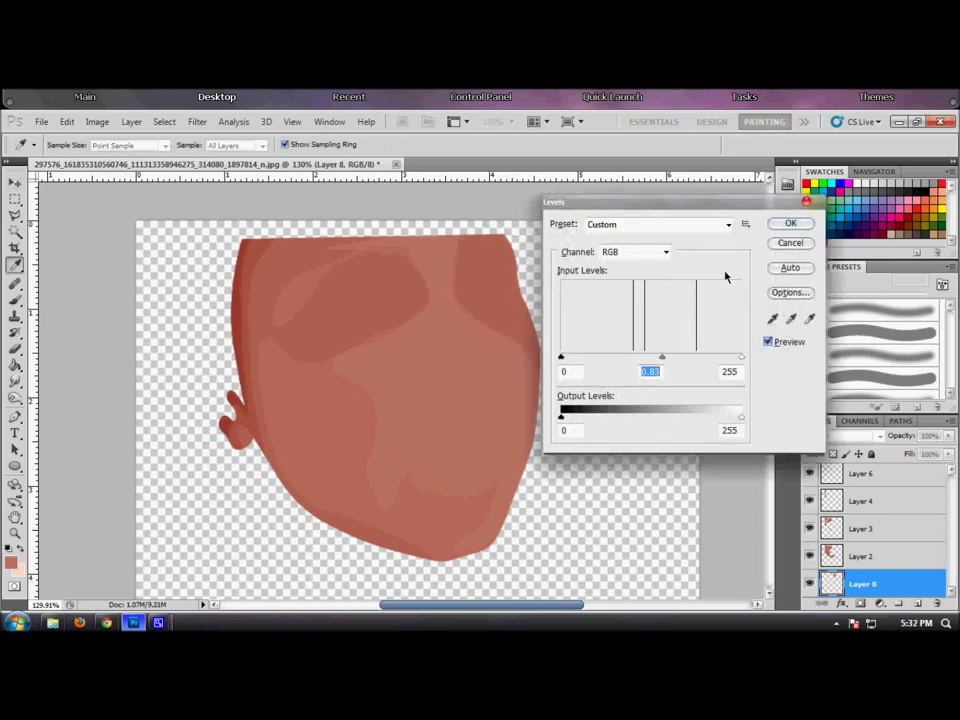
left_click(791, 222)
key("v")
scroll(448, 338, "down", 2)
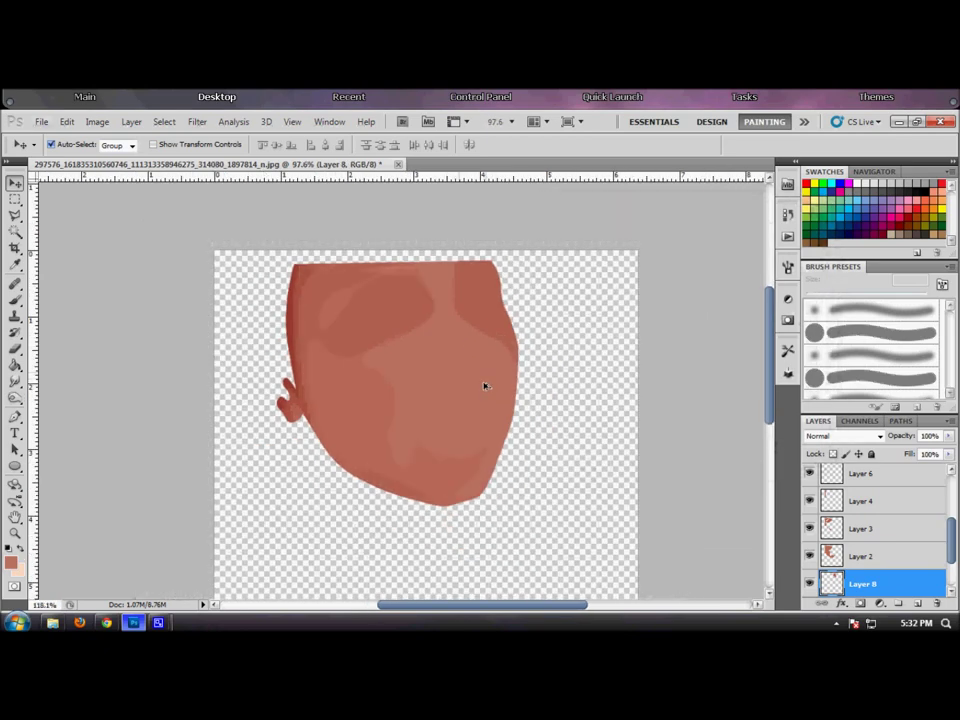
scroll(484, 386, "up", 1)
Step: Group all the face shape layers from Layer 5 down to Layer 1
scroll(860, 540, "up", 3)
left_click(884, 508)
scroll(897, 540, "down", 1)
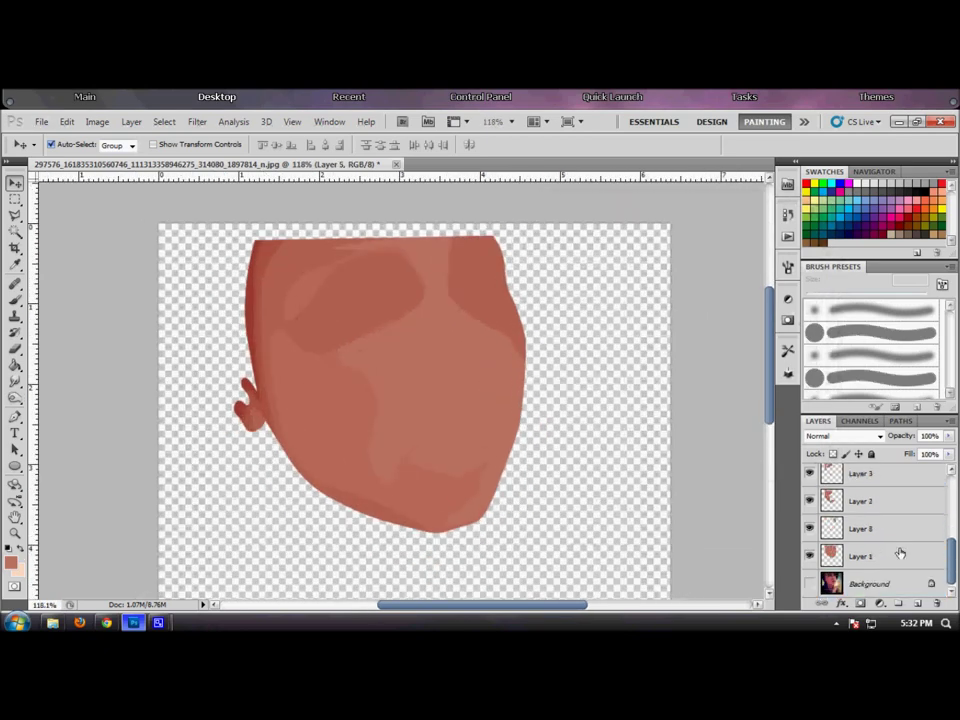
left_click(892, 553, "shift")
key("ctrl+g")
Step: Rename the layer group as face and add a new empty layer above it
double_click(866, 526)
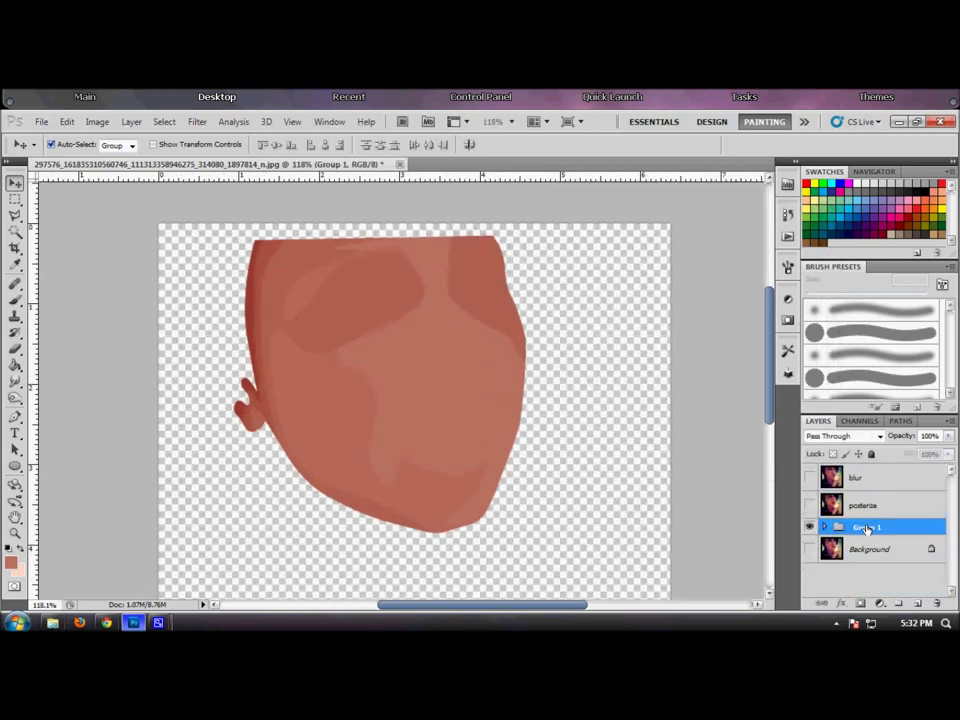
type("face")
key("Return")
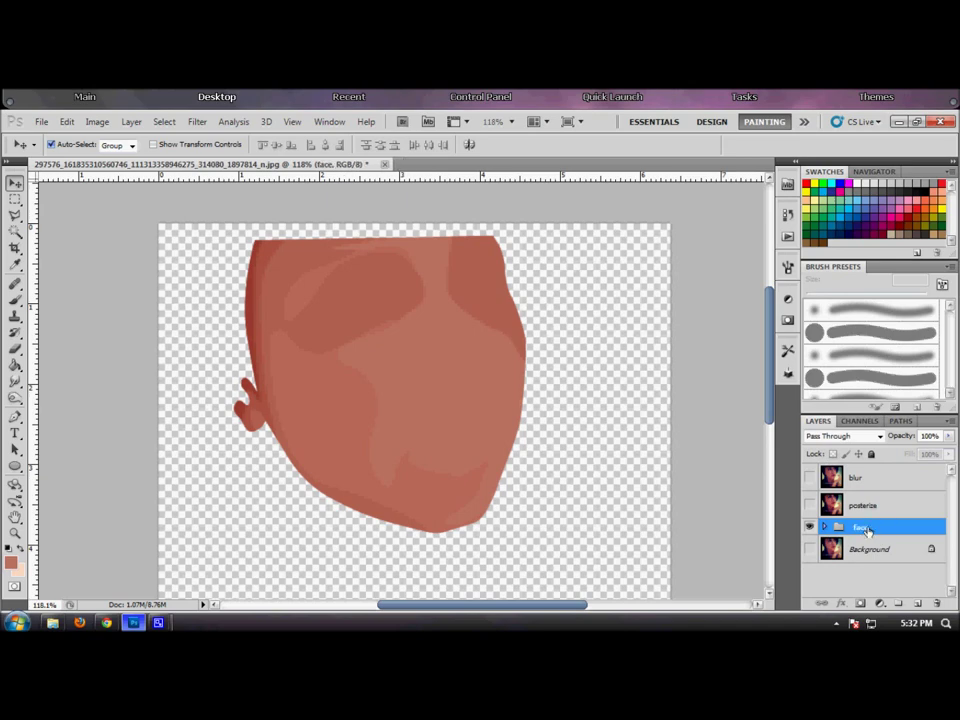
left_click(918, 603)
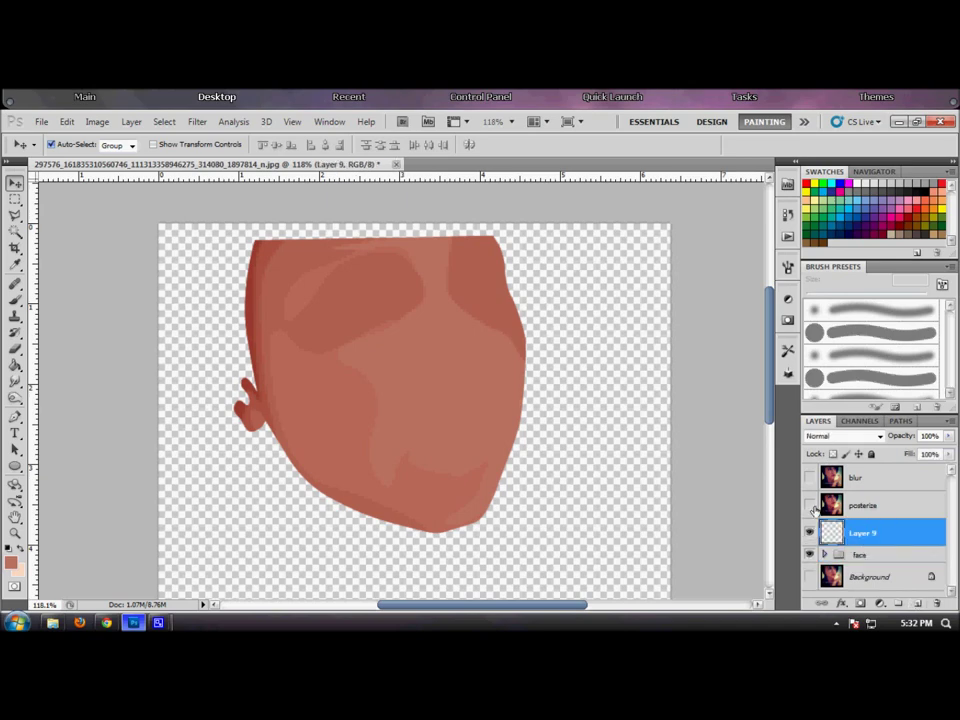
Step: Show the posterize layer and trace both eyebrows with closed Pen tool paths
left_click(809, 505)
key("p")
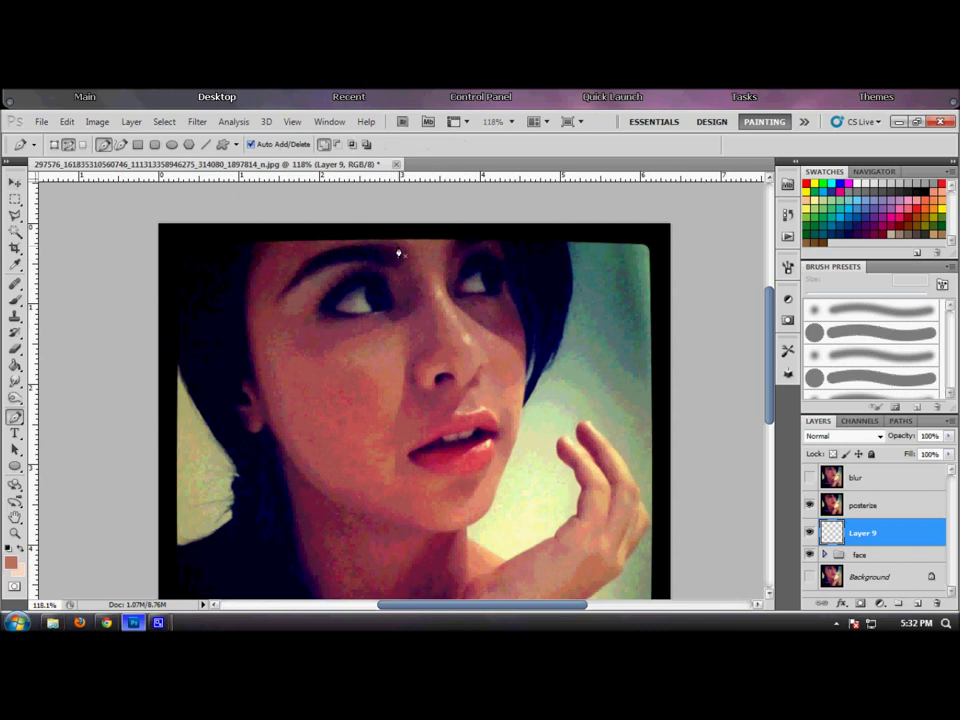
left_click_drag(393, 265, 282, 297)
left_click_drag(339, 250, 388, 247)
left_click(399, 248)
left_click(476, 245)
left_click(483, 240)
Step: Hide the posterize layer, turn the eyebrow paths into a selection, fill it with near-black on Layer 9, and deselect
left_click(809, 507)
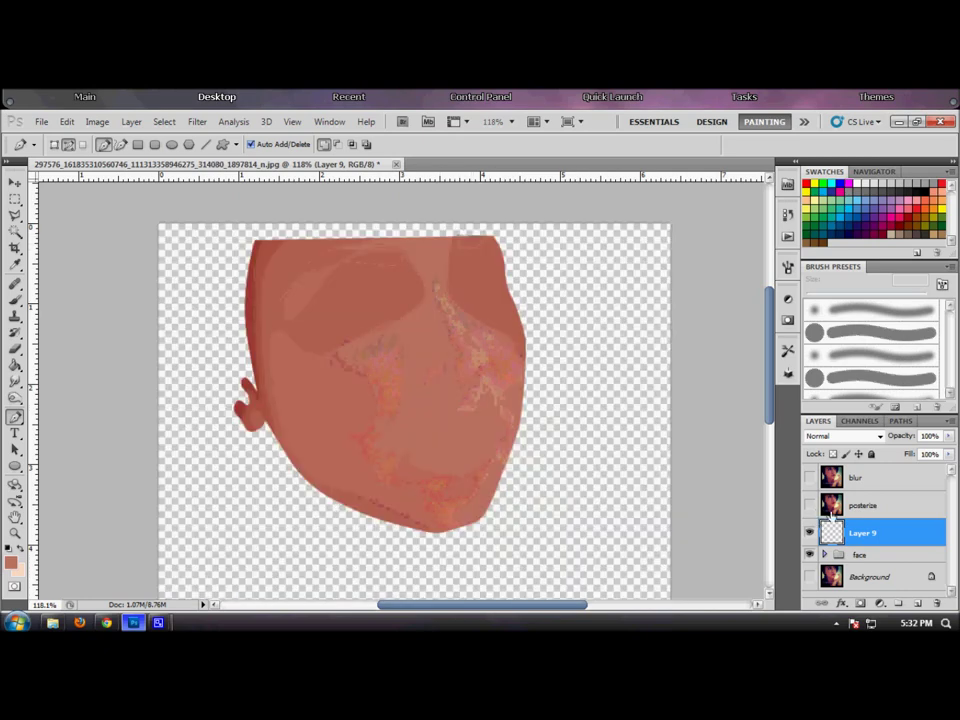
key("ctrl+Return")
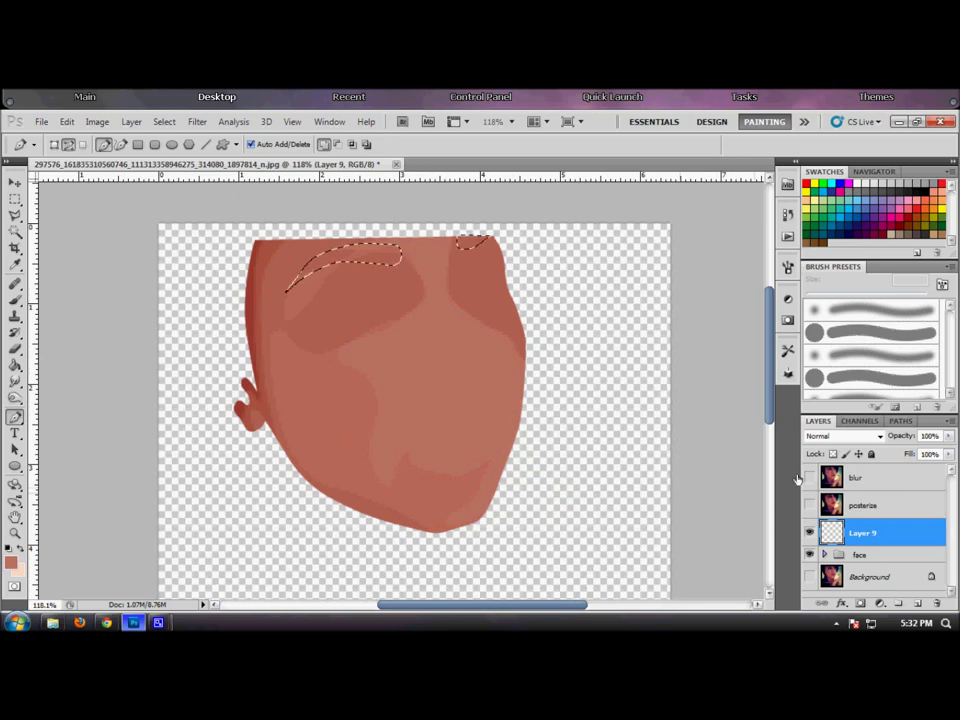
left_click(914, 195)
key("g")
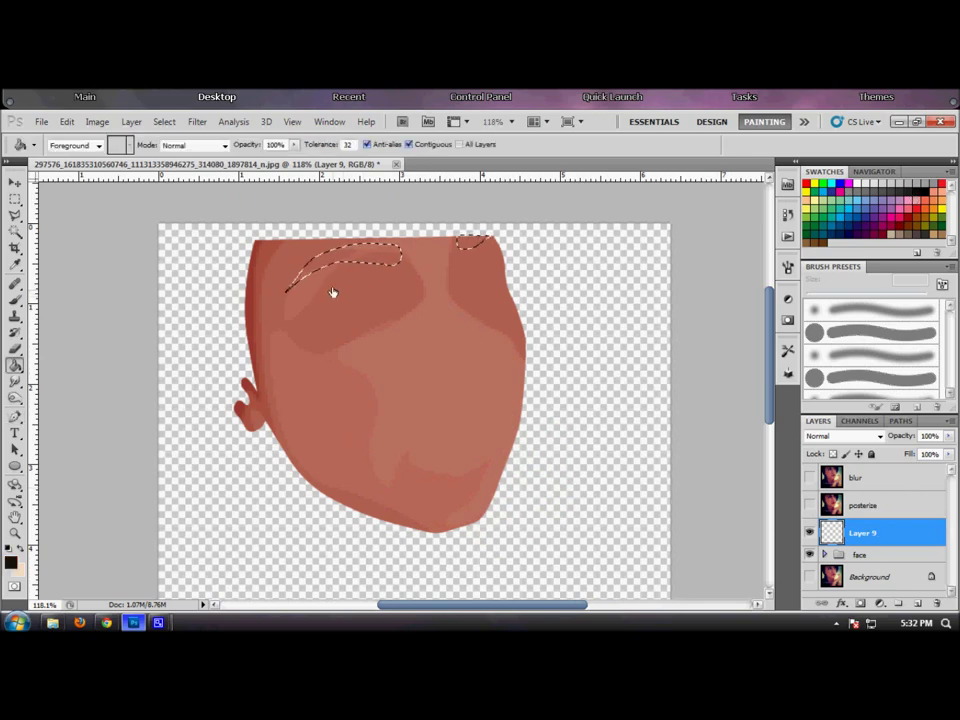
left_click(357, 260)
key("ctrl+d")
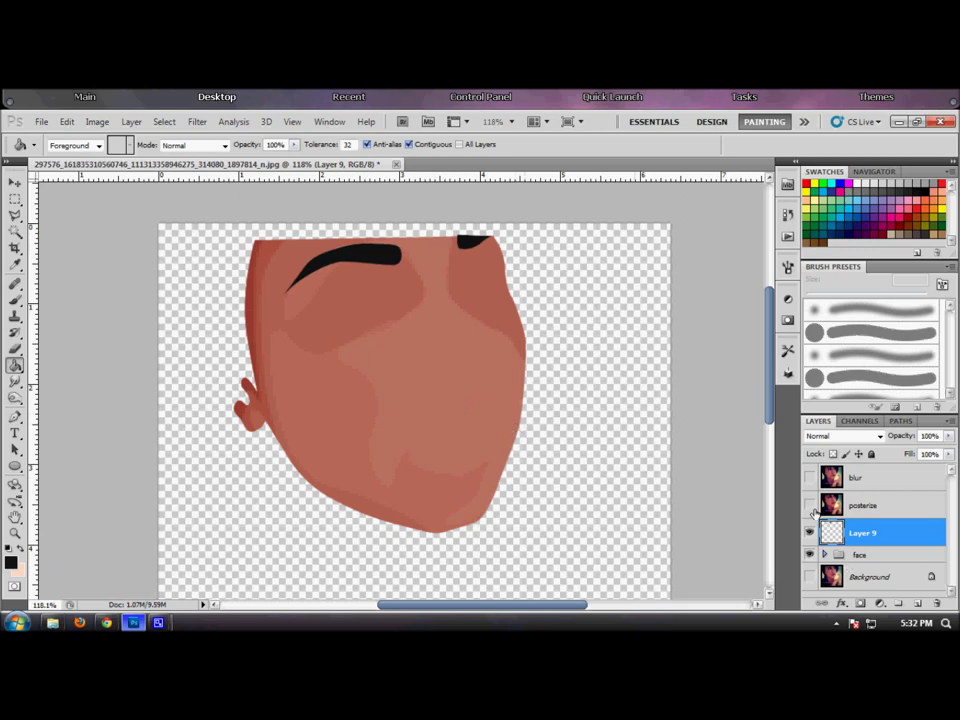
Step: Put Layer 9 into a new group named eyebrow and collapse the group
key("ctrl+g")
double_click(857, 528)
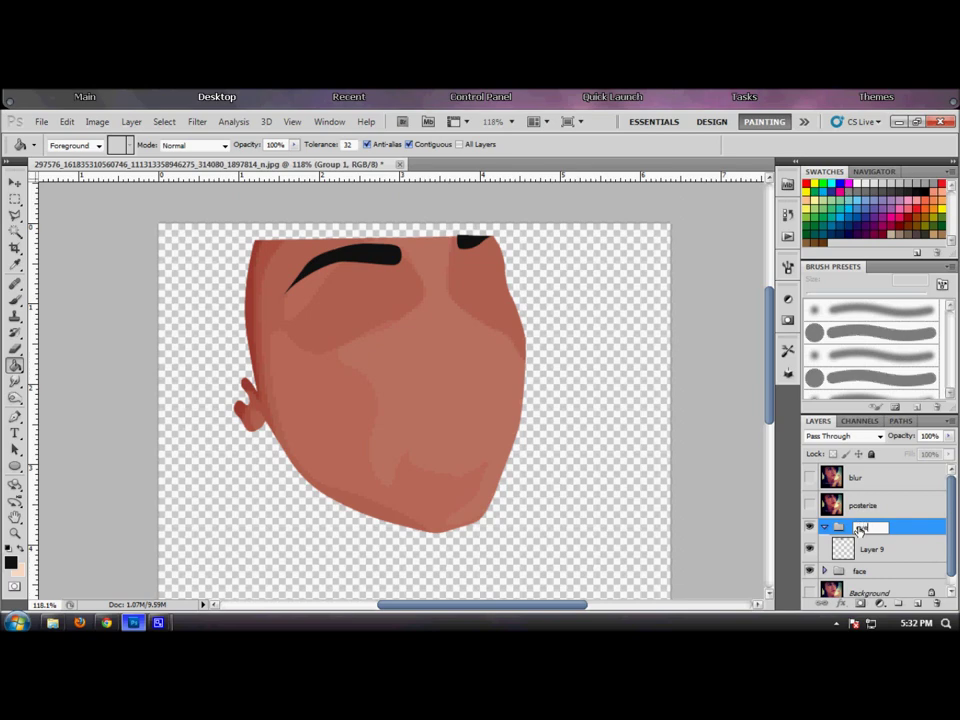
key("Return")
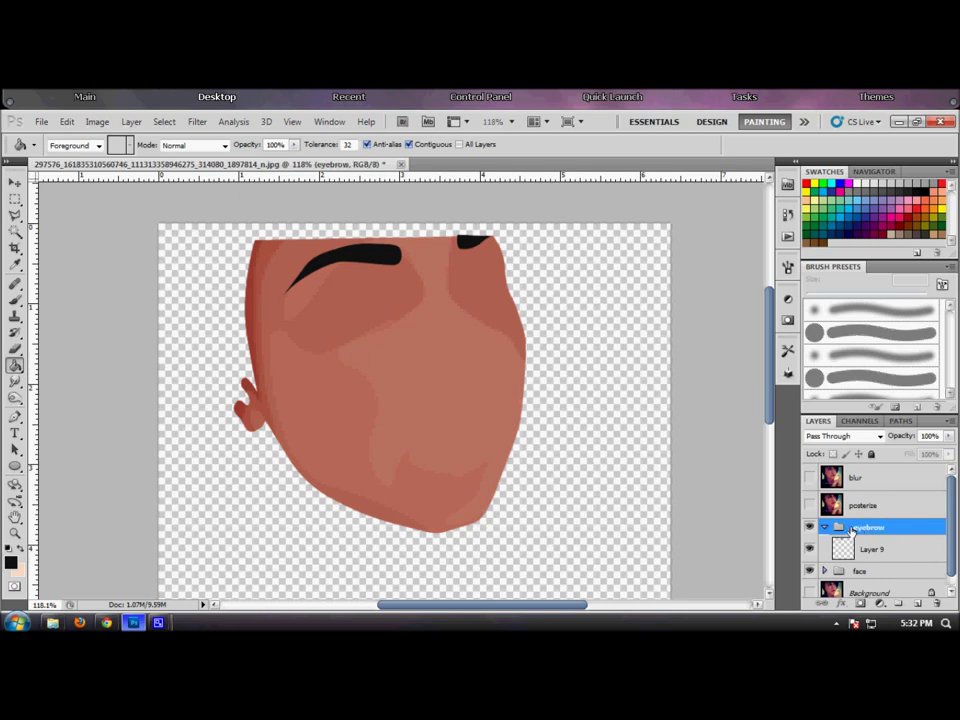
left_click(822, 528)
Step: Show the posterize layer and trace the outer outline of both lips with a Pen tool path
left_click(809, 505)
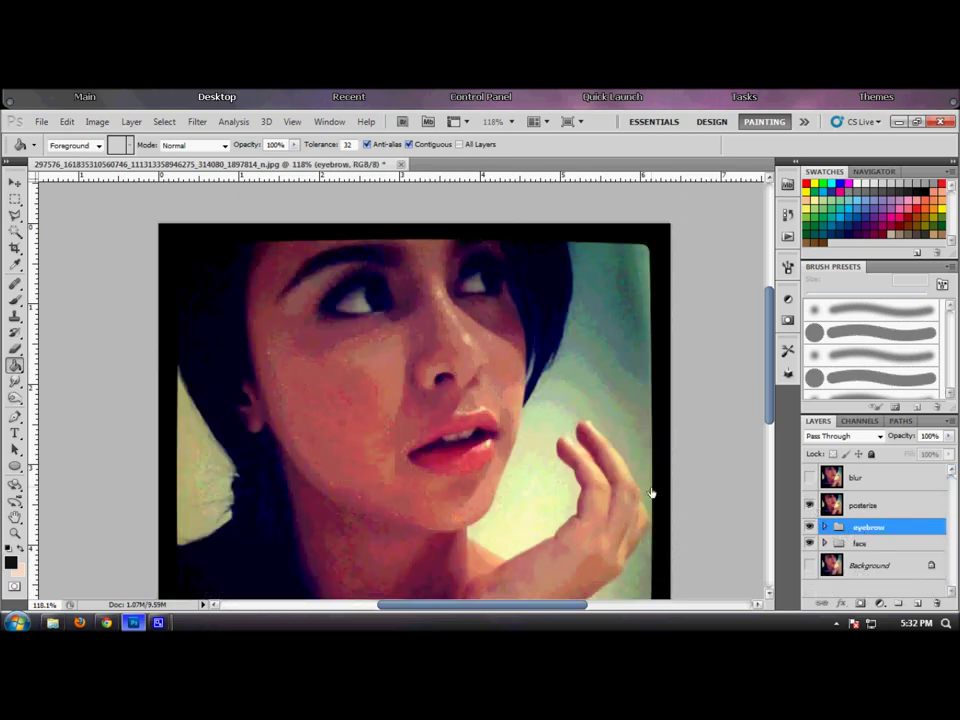
key("p")
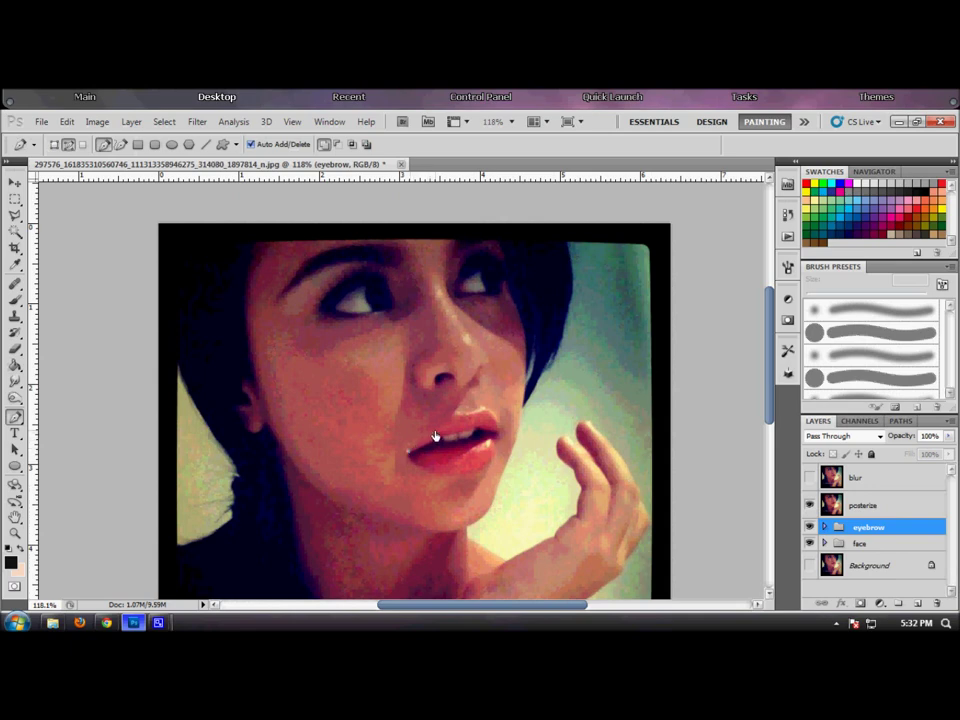
left_click_drag(461, 416, 475, 418)
scroll(497, 436, "up", 3)
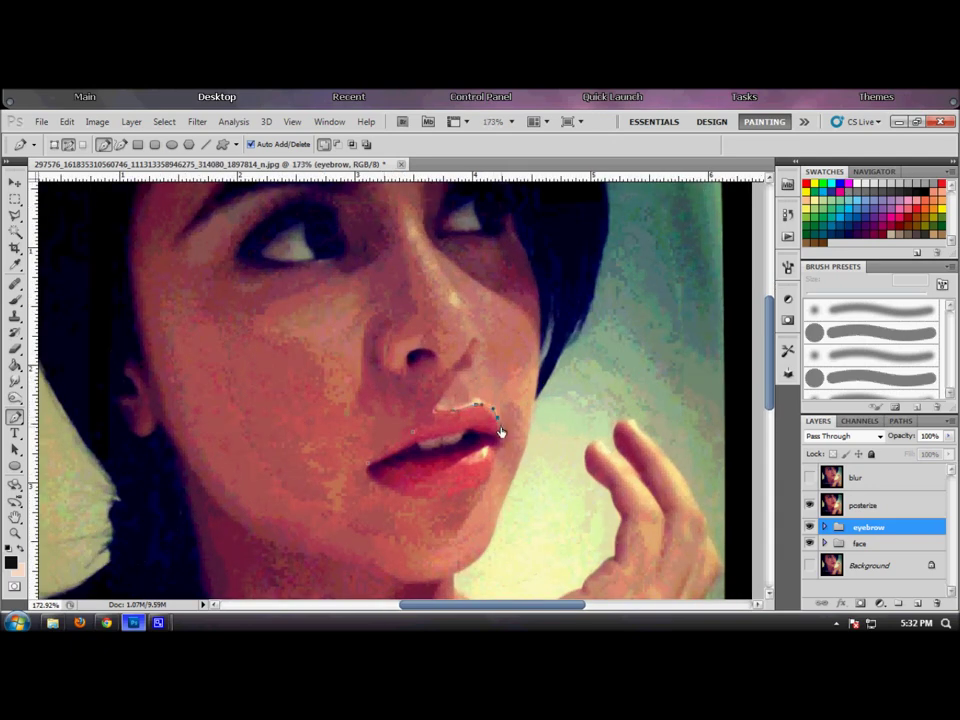
left_click_drag(498, 438, 466, 428)
key("ctrl+alt+z")
key("ctrl+alt+z")
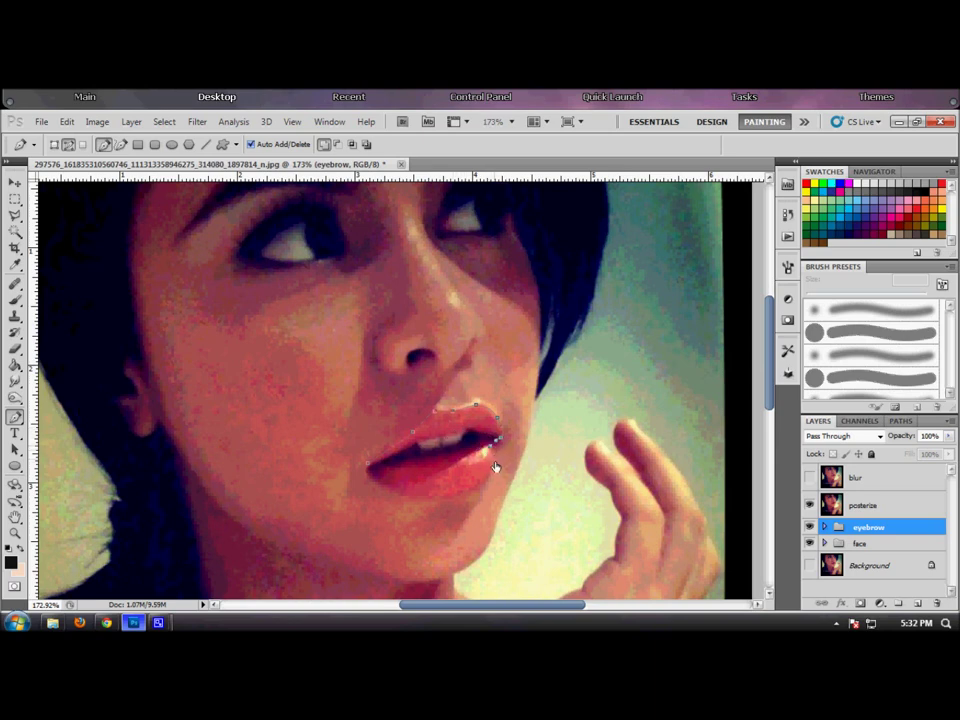
left_click(411, 498)
left_click(396, 496)
Step: Add a new layer above the eyebrow group, hide the posterize layer, and turn the lip path into a selection
left_click(917, 604)
left_click(809, 507)
left_click(809, 507)
key("ctrl+Return")
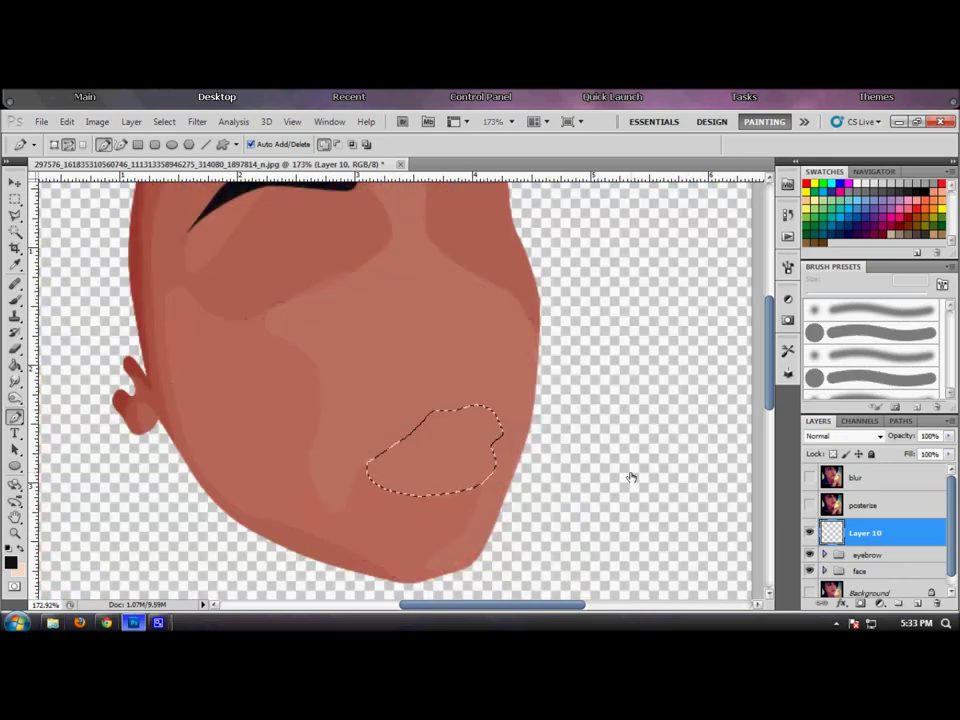
Step: Sample the red of the lower lip from the posterize layer, then fill the lip selection with it on Layer 10 and deselect
left_click(810, 508)
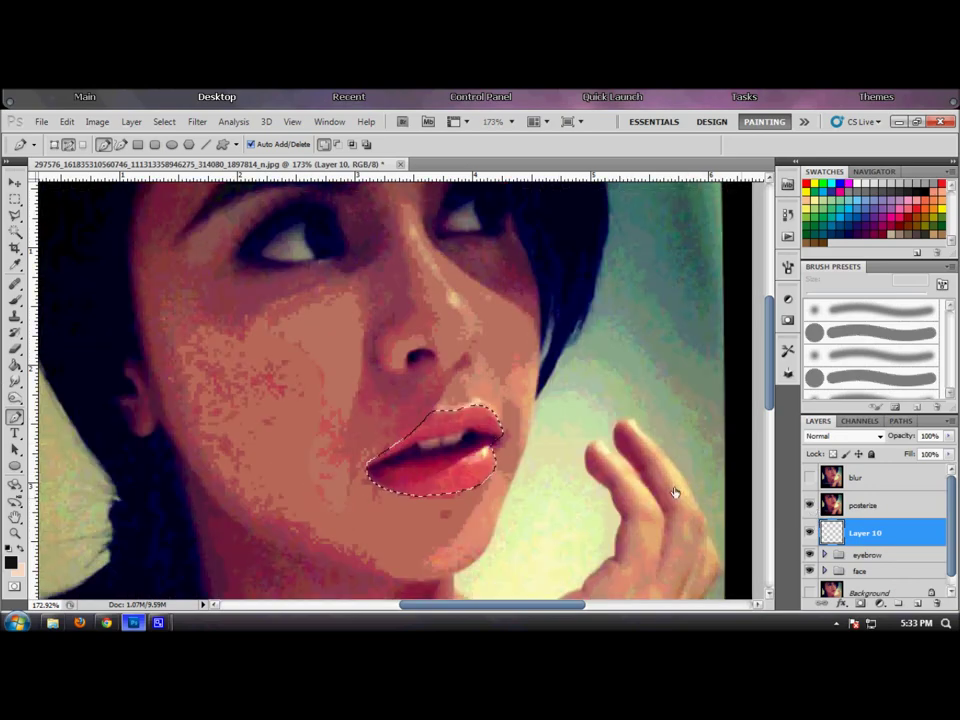
key("i")
left_click(476, 458)
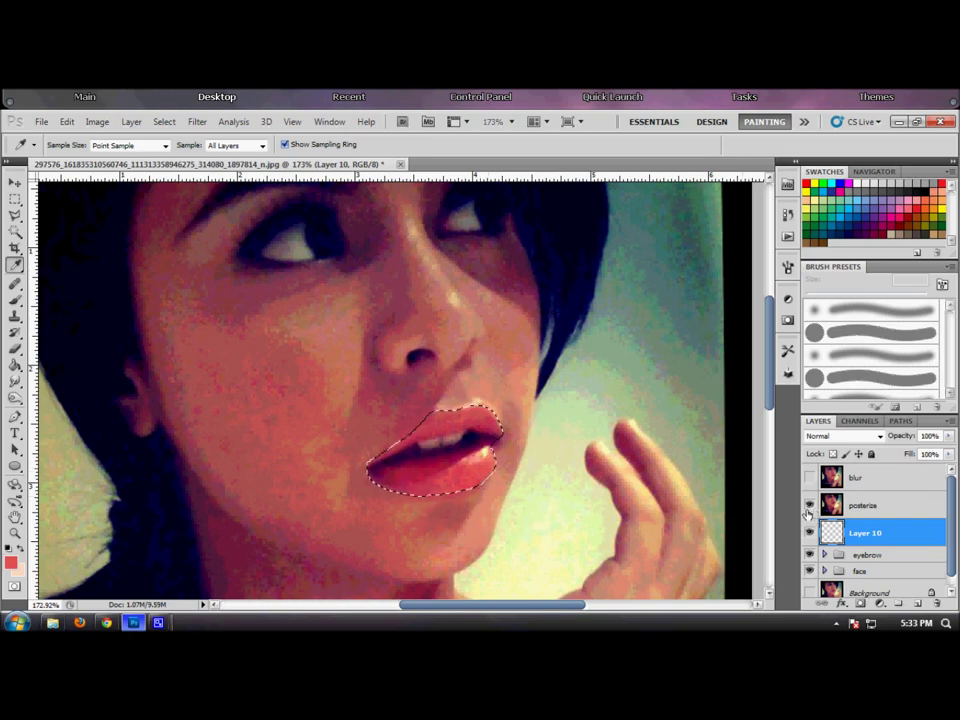
left_click(809, 506)
key("g")
left_click(432, 462)
key("ctrl+d")
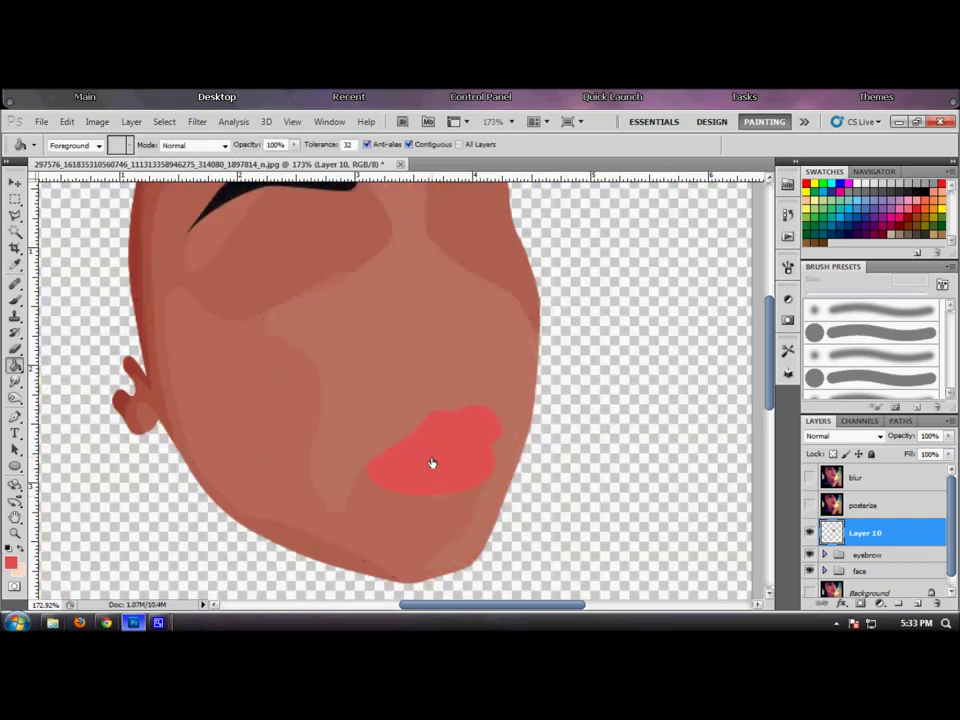
Step: Show the posterize layer and trace the mouth opening between the lips with a closed Pen tool path
scroll(433, 465, "up", 1)
scroll(436, 472, "down", 2)
scroll(428, 485, "up", 3)
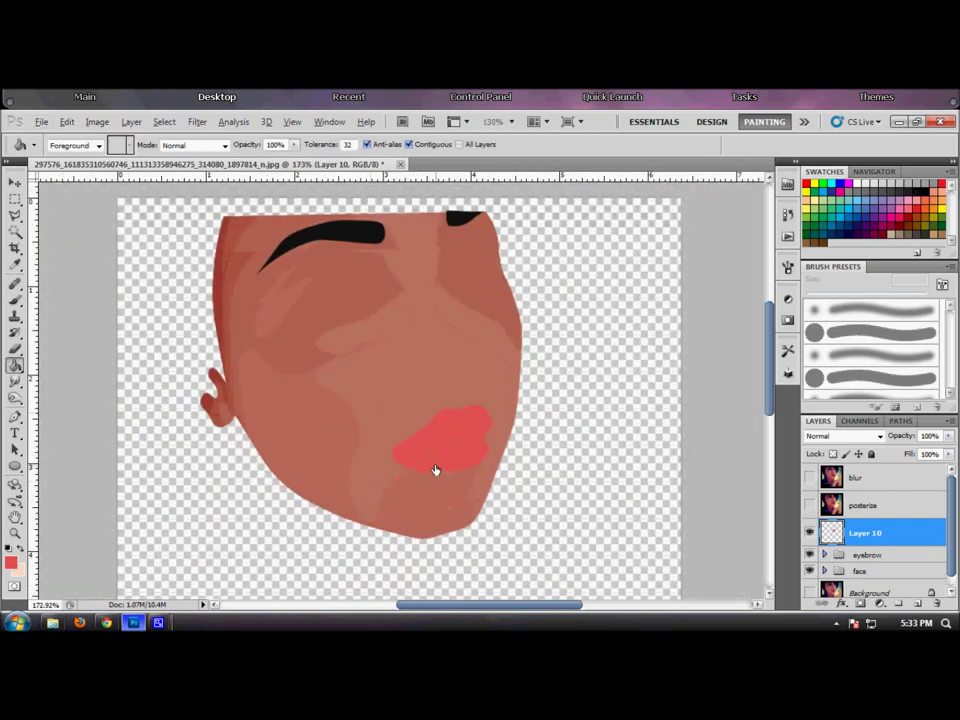
left_click(810, 507)
scroll(438, 456, "up", 1)
key("p")
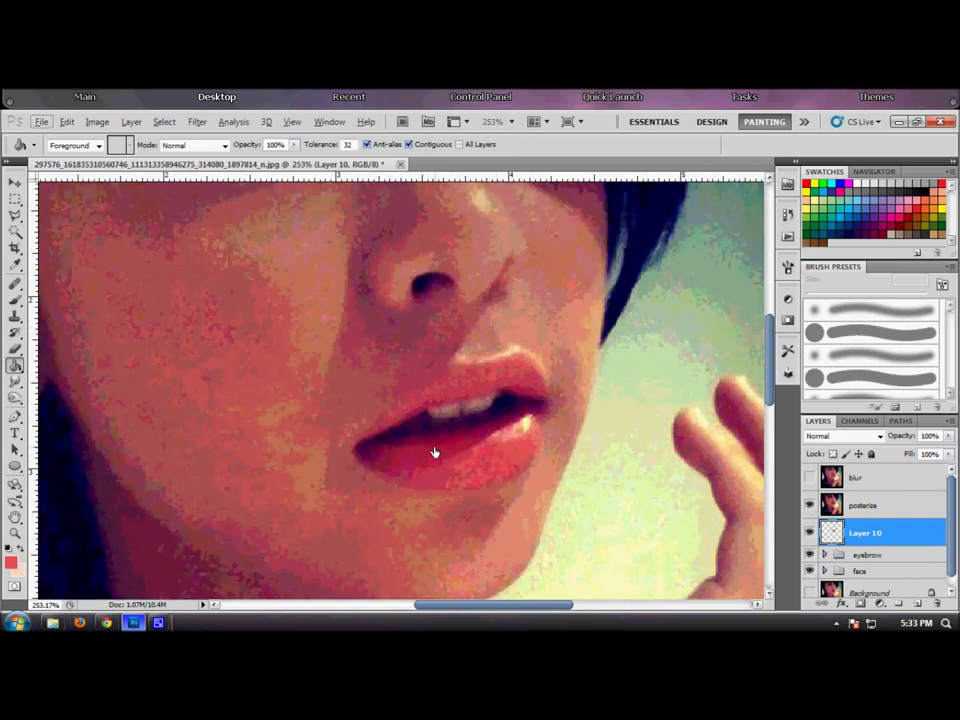
left_click(363, 442)
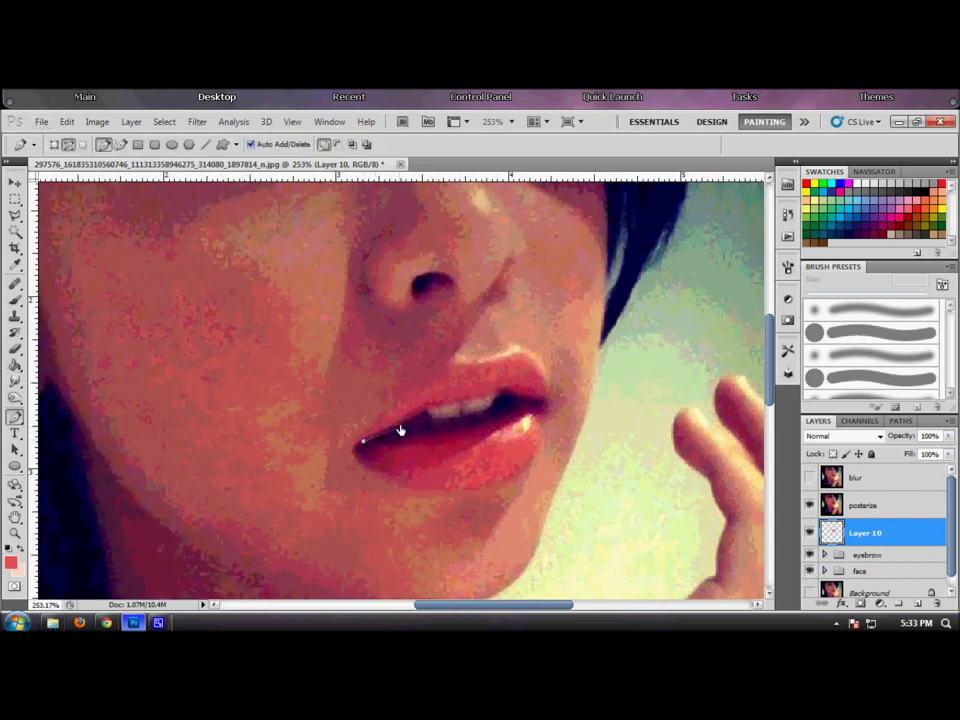
left_click(405, 422)
left_click(420, 412)
left_click(437, 405)
left_click(453, 401)
left_click(498, 389)
left_click(508, 392)
left_click(516, 397)
left_click(534, 400)
left_click(533, 406)
left_click(514, 408)
left_click(506, 413)
left_click(496, 420)
left_click(486, 424)
left_click(471, 427)
left_click(438, 434)
left_click(411, 440)
left_click(396, 443)
left_click(376, 446)
left_click(364, 444)
Step: Hide the posterize layer and cut the mouth opening out of the lip fill on Layer 10 using the traced path
left_click(810, 506)
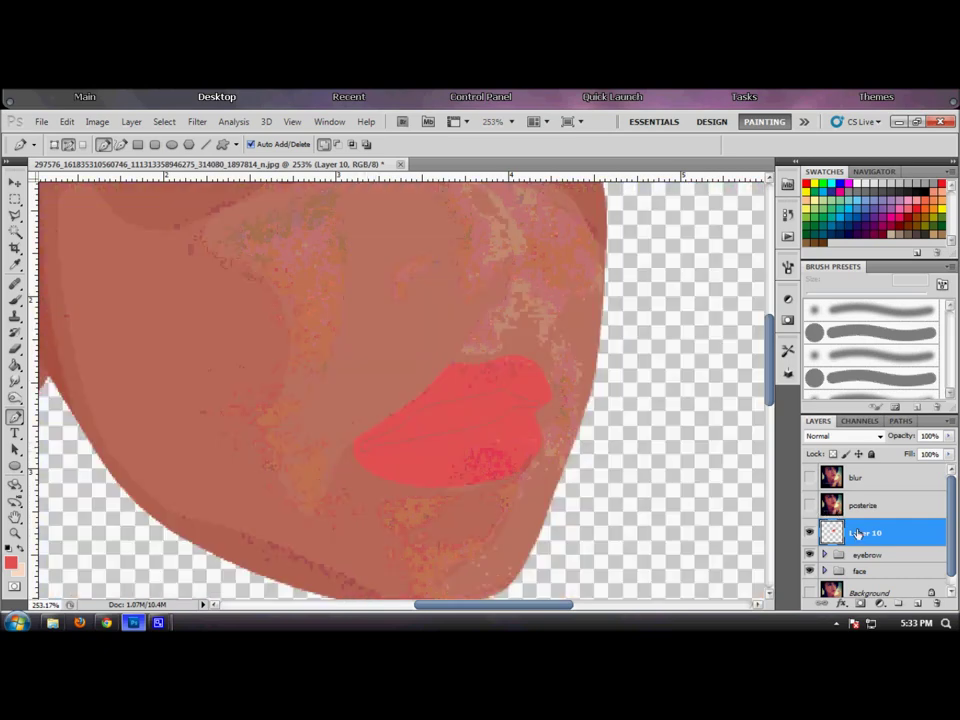
key("ctrl+Return")
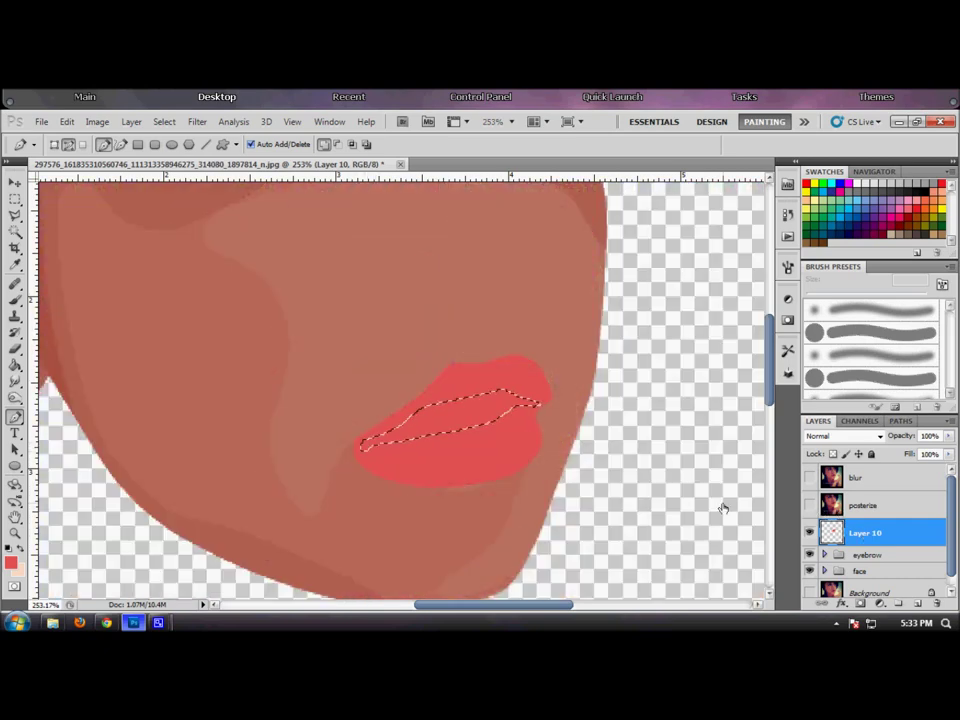
key("g")
scroll(502, 433, "down", 3)
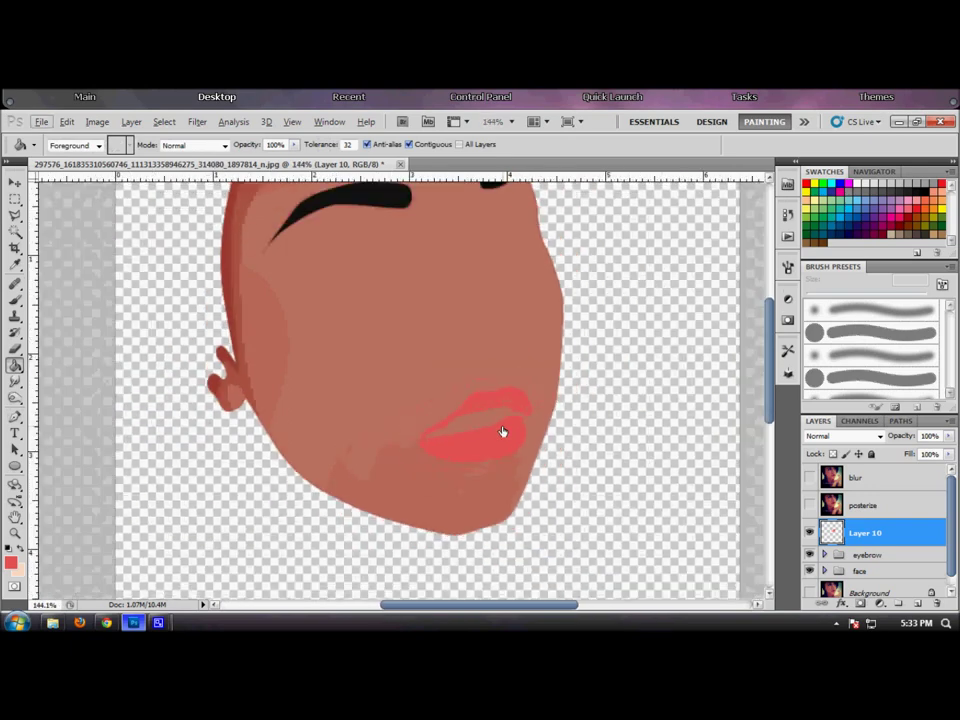
scroll(514, 436, "down", 1)
scroll(514, 429, "up", 3)
scroll(515, 435, "down", 4, "alt")
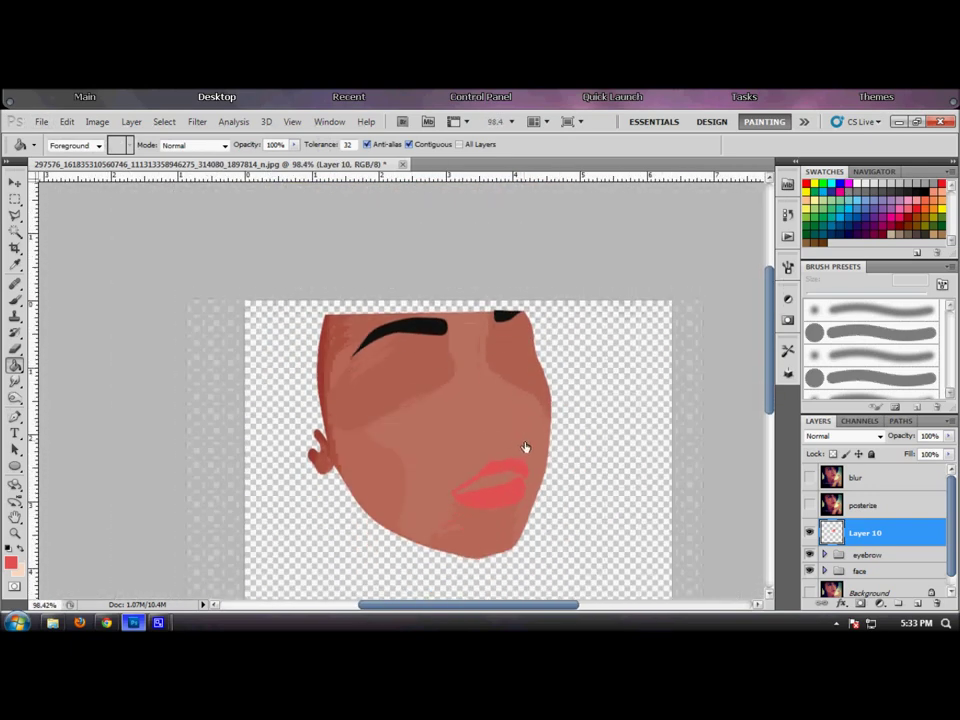
scroll(426, 317, "up", 5, "alt")
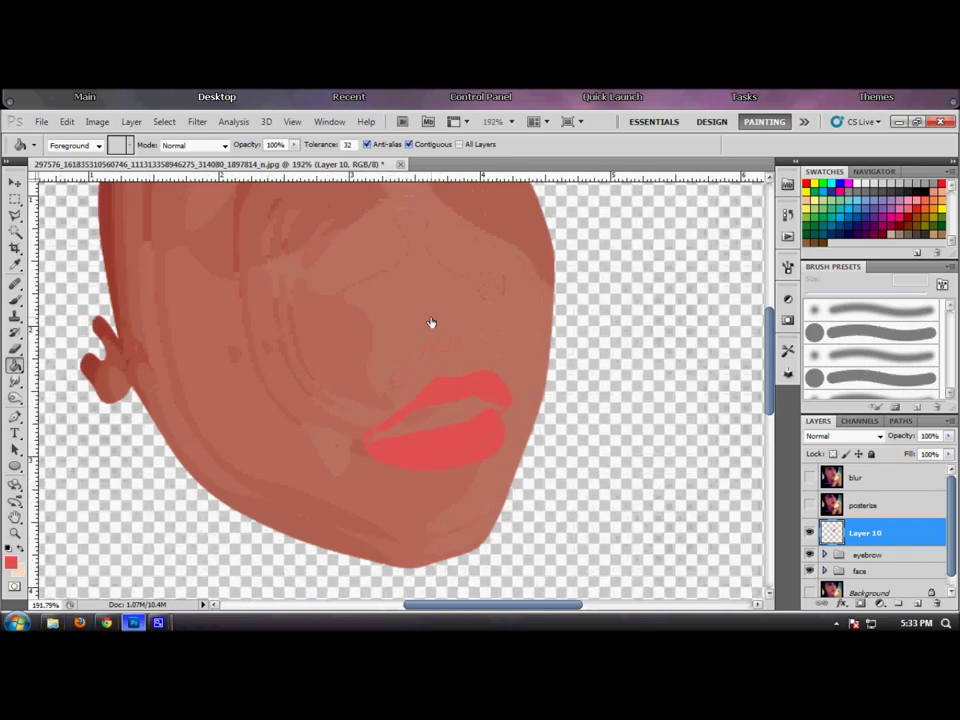
Step: Show the posterize layer, add a new layer above Layer 10, and trace the visible teeth with the Pen tool
left_click(810, 506)
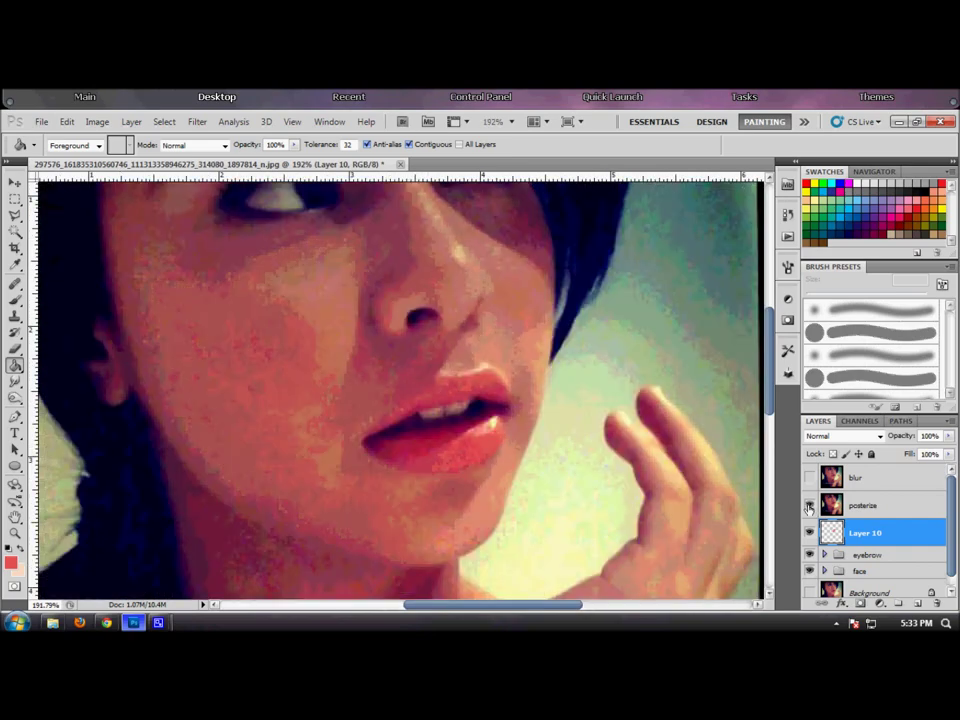
key("ctrl+shift+alt+n")
scroll(447, 407, "up", 2, "alt")
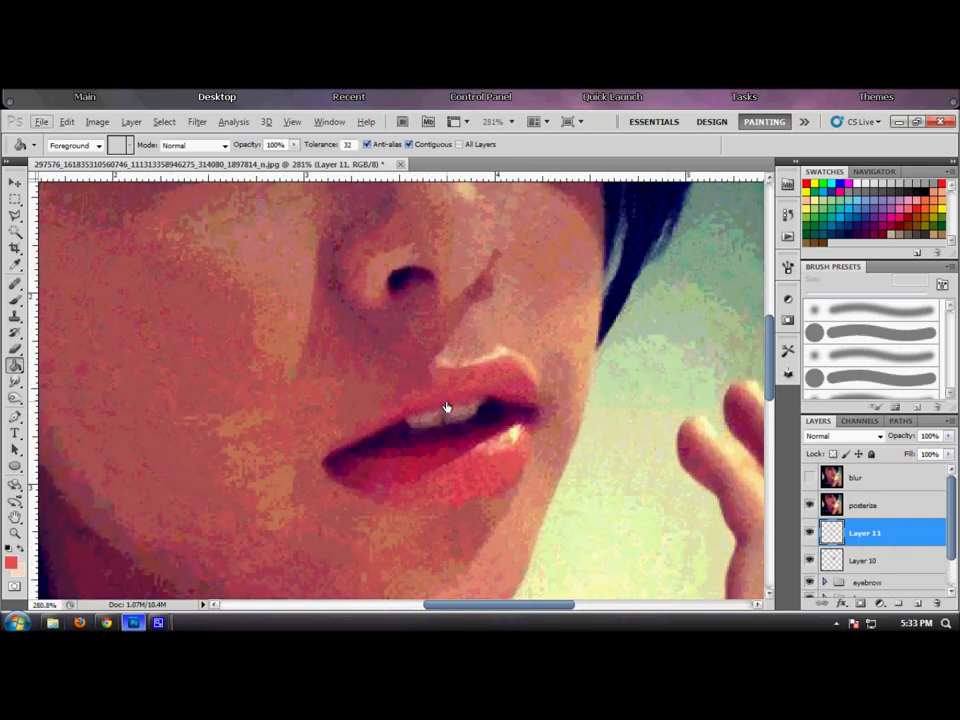
key("p")
left_click(403, 417)
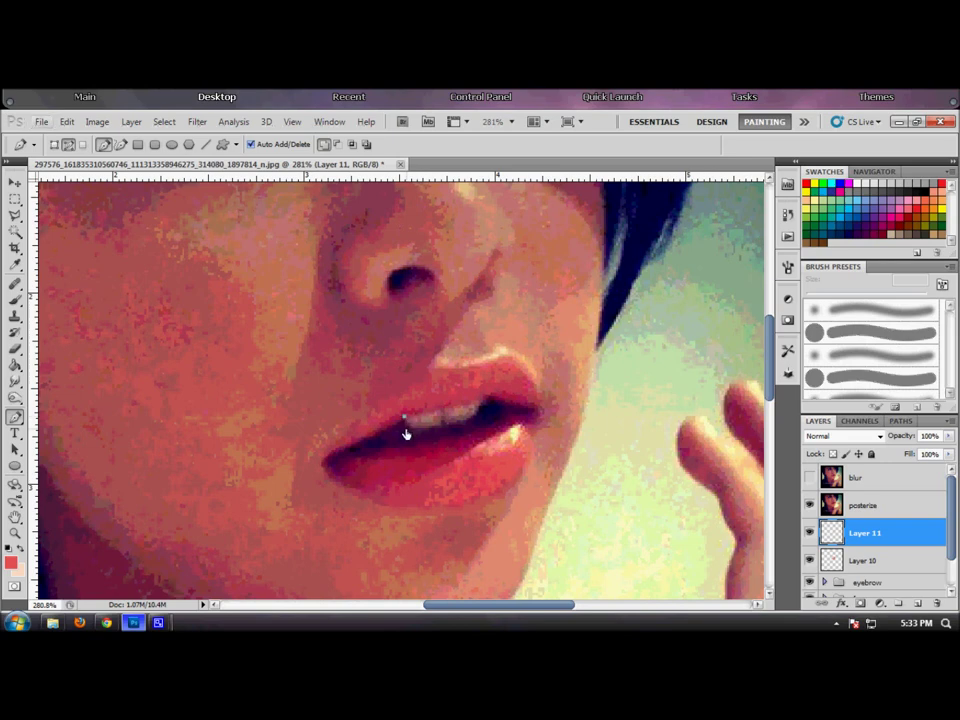
left_click(418, 429)
left_click(430, 430)
left_click(439, 427)
left_click(443, 425)
left_click(456, 422)
left_click(467, 420)
left_click(441, 404)
Step: Hide the posterize layer, fill the teeth shape with an off-white swatch colour on Layer 11, and deselect
left_click(809, 505)
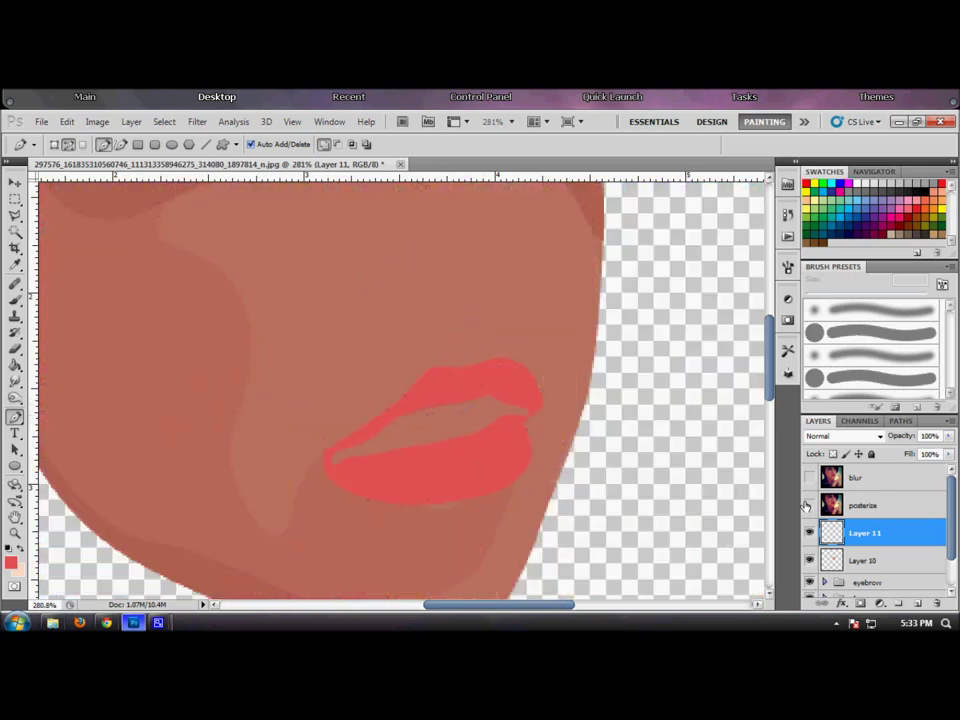
left_click(866, 186)
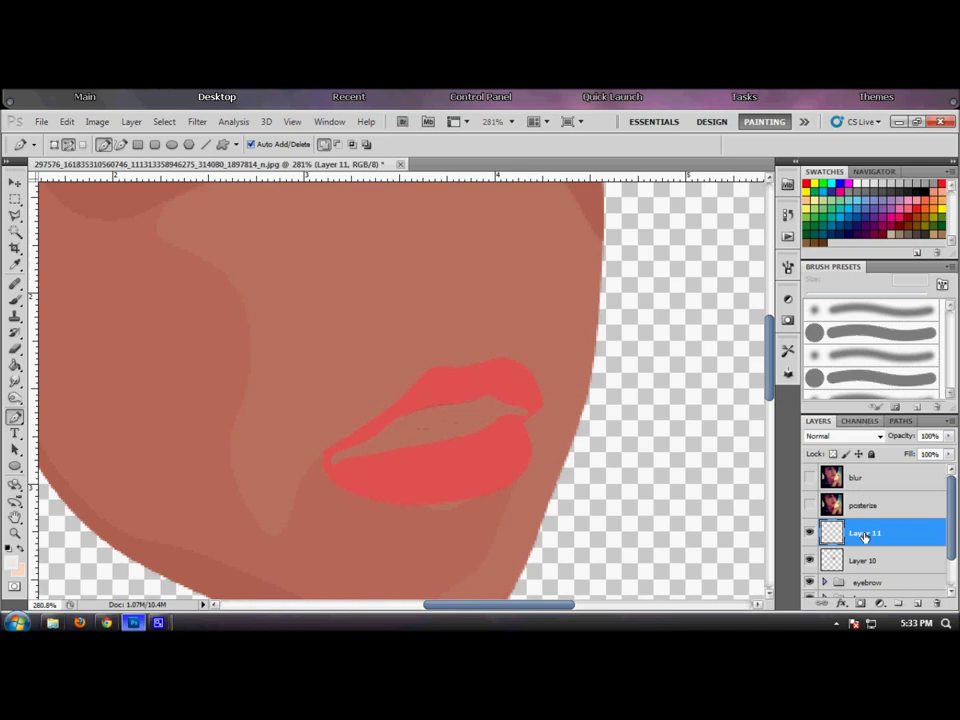
key("ctrl+Return")
key("g")
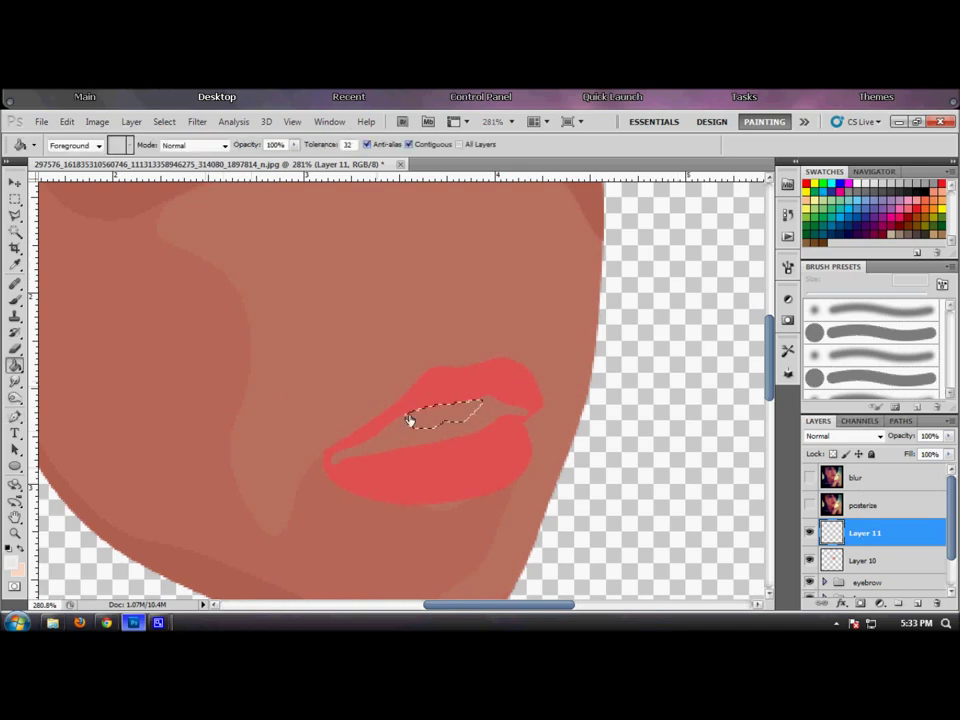
left_click(448, 422)
key("ctrl+d")
scroll(488, 465, "up", 2)
scroll(490, 467, "down", 13)
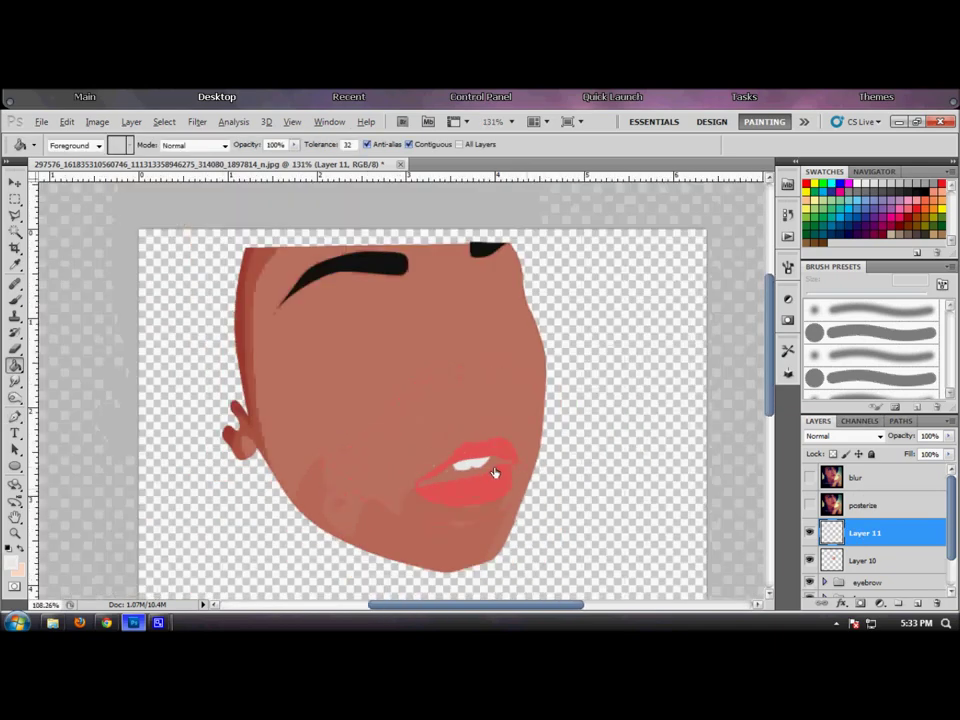
scroll(422, 338, "up", 5)
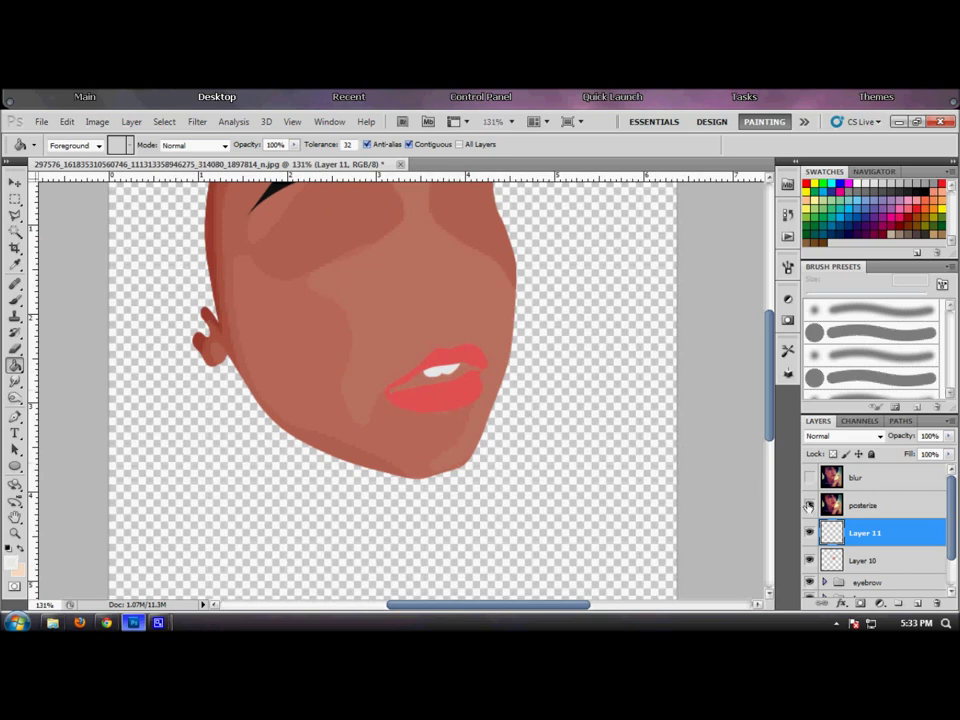
Step: Show the posterize layer and group Layer 11 and Layer 10 under the name lips
left_click(809, 505)
left_click(809, 505)
left_click(809, 505)
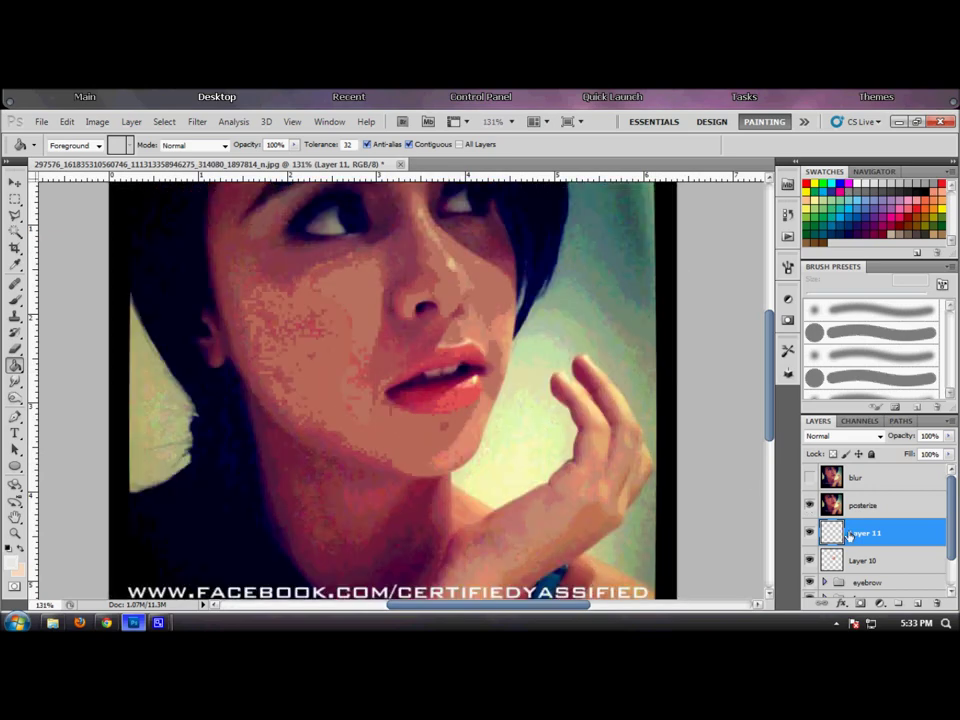
left_click(878, 561, "shift")
key("ctrl+g")
double_click(869, 527)
type("lips")
key("Return")
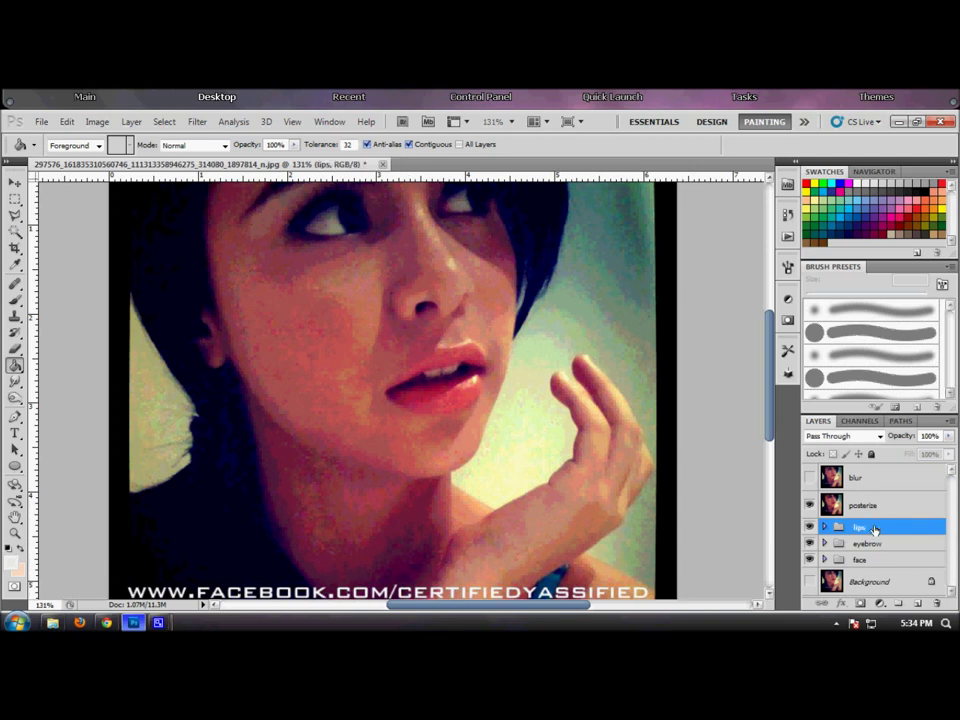
Step: Ungroup the face group and add a new empty layer above Layer 5
right_click(870, 566)
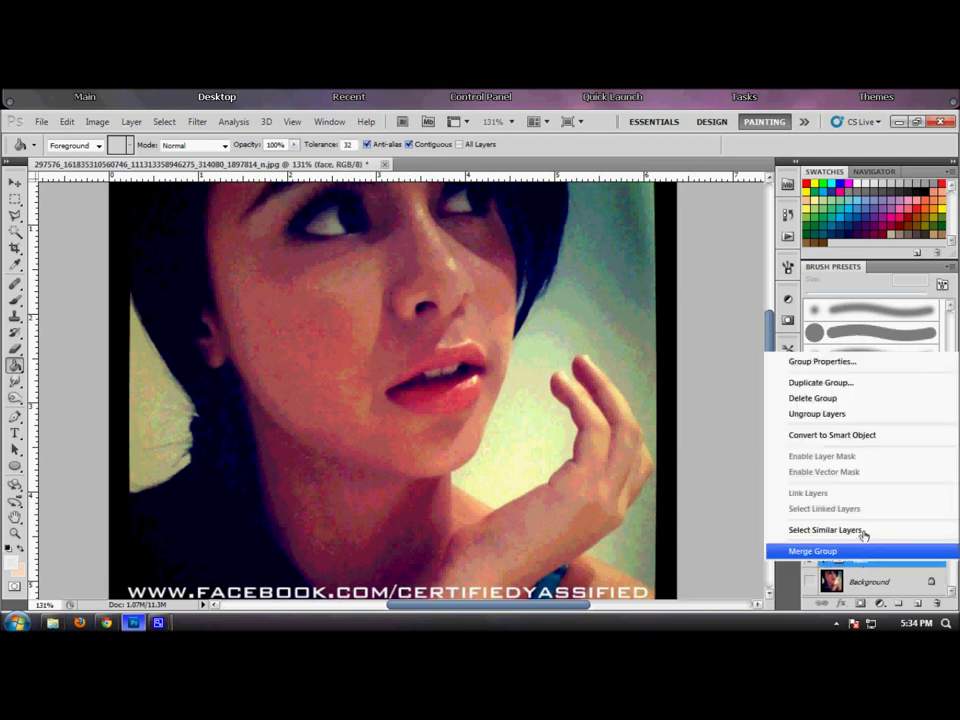
left_click(857, 413)
left_click(912, 604)
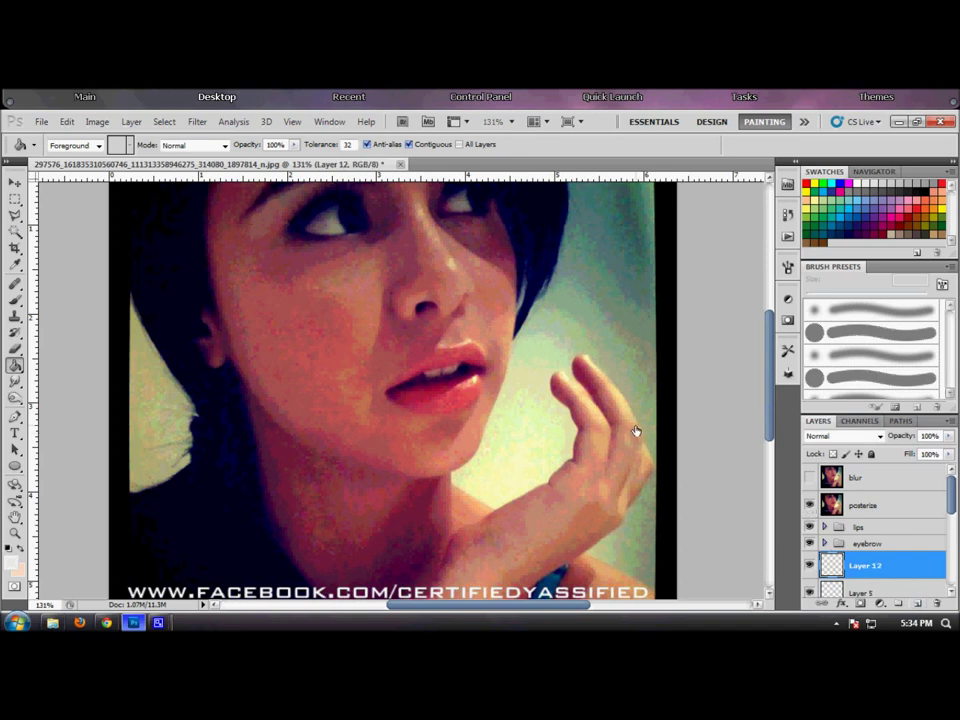
Step: Trace the near nostril and the small crease of the far nostril with the Pen tool, and hide the posterize layer
key("p")
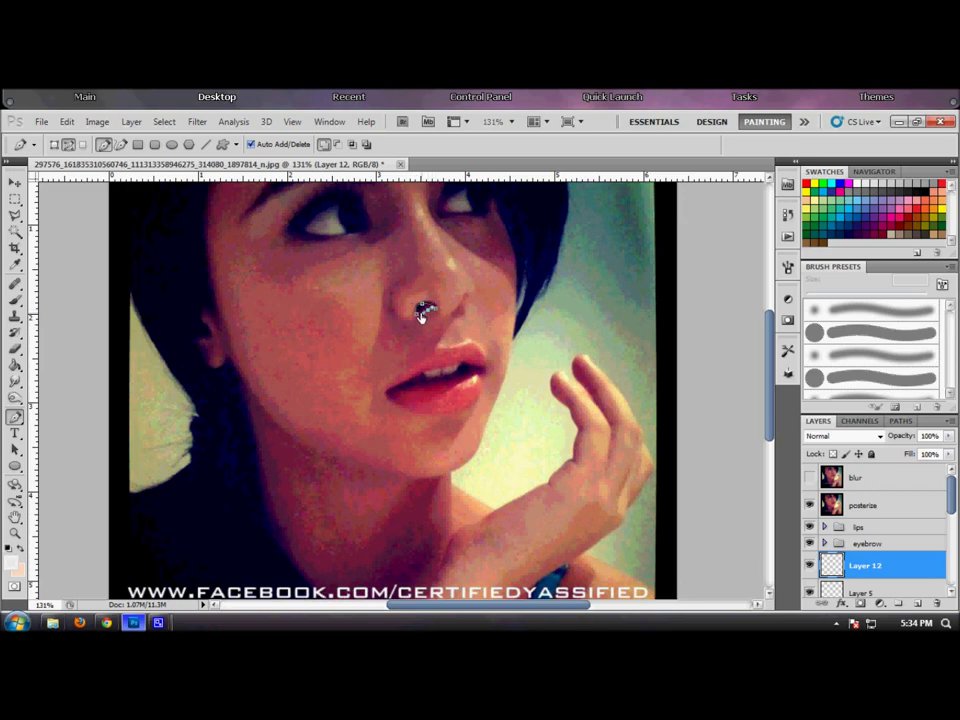
scroll(490, 313, "up", 4)
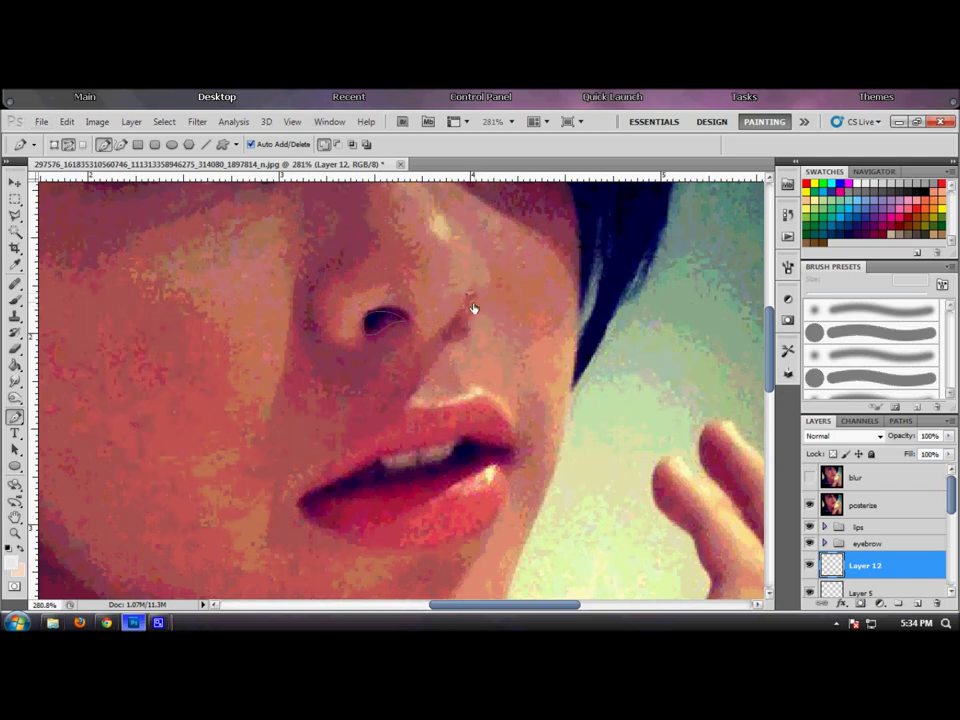
scroll(465, 315, "up", 2)
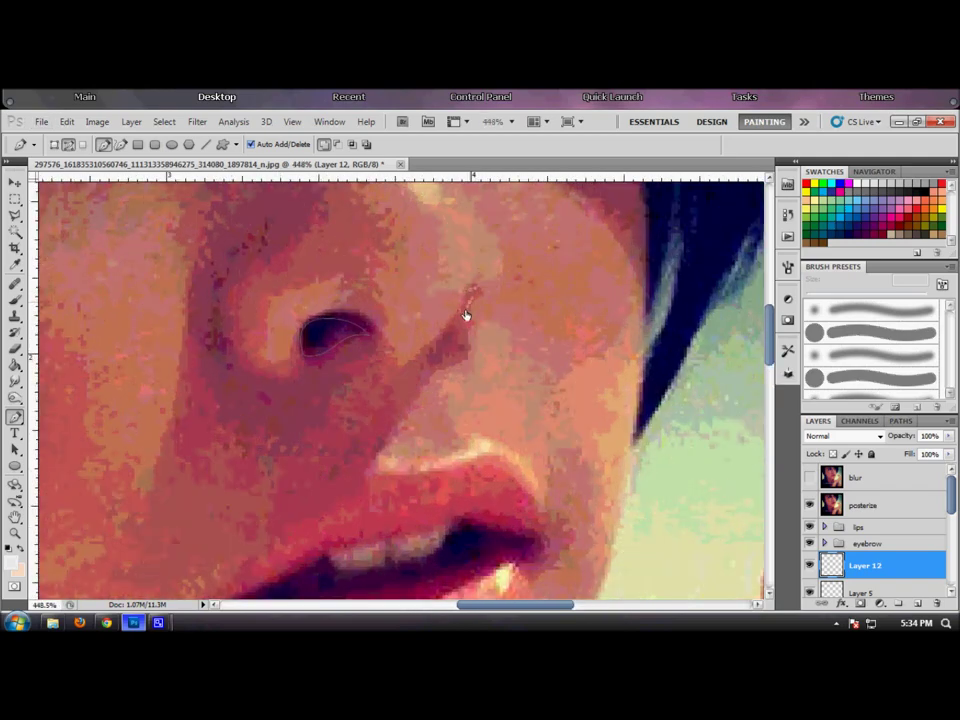
left_click(810, 506)
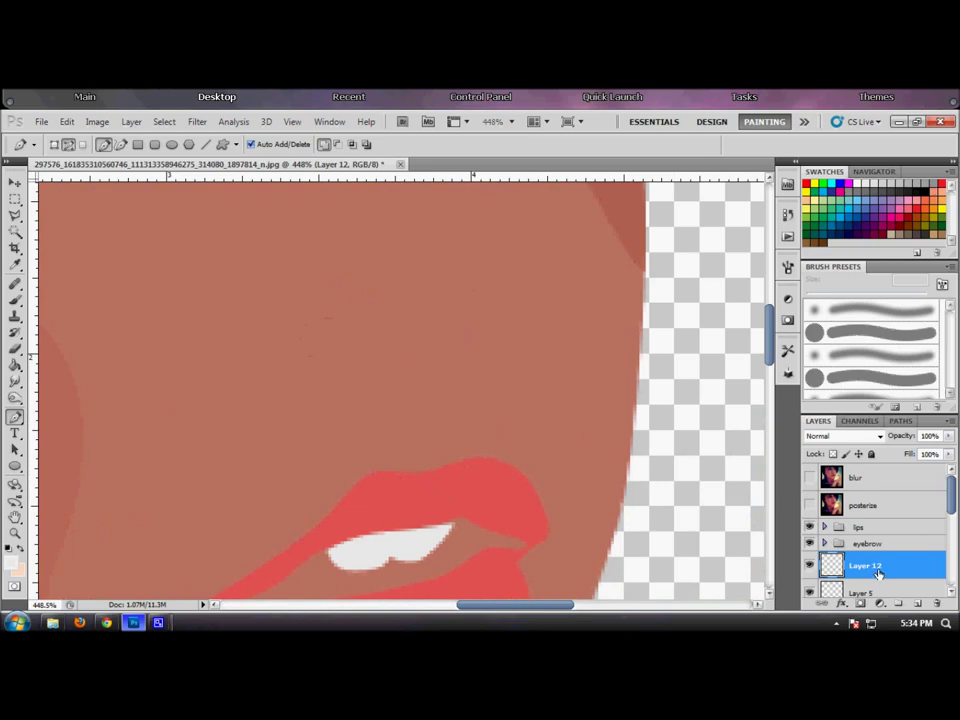
Step: Copy the traced nostril areas from the base face layer to a new layer and darken them with Levels, midtone 0.79
scroll(489, 474, "down", 2)
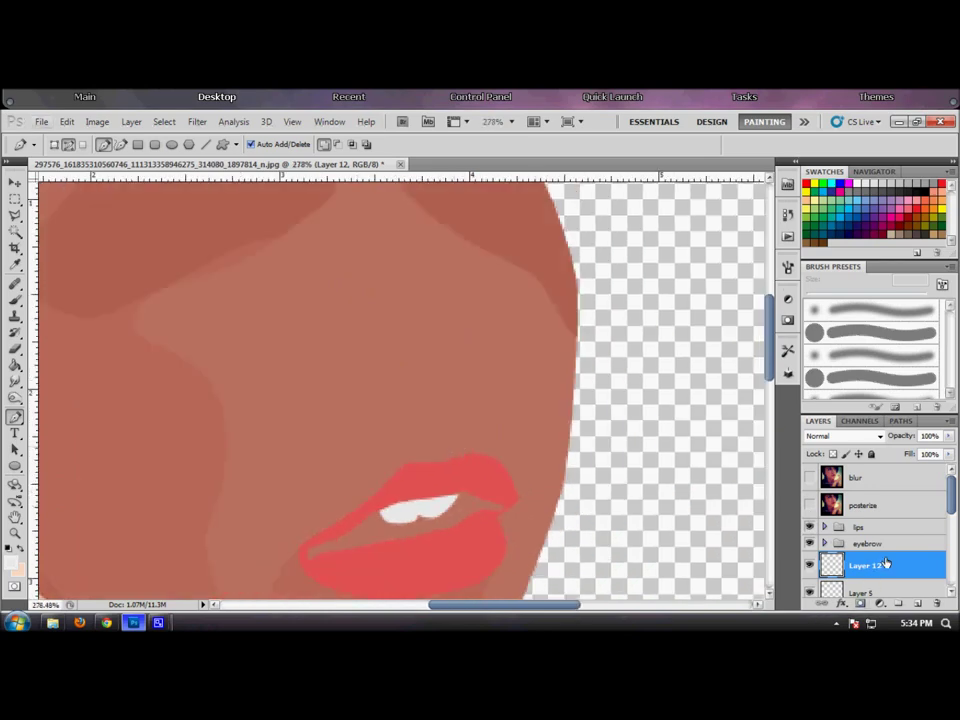
key("v")
left_click(453, 430)
key("ctrl+Return")
key("ctrl+j")
key("ctrl+l")
left_click_drag(652, 359, 666, 359)
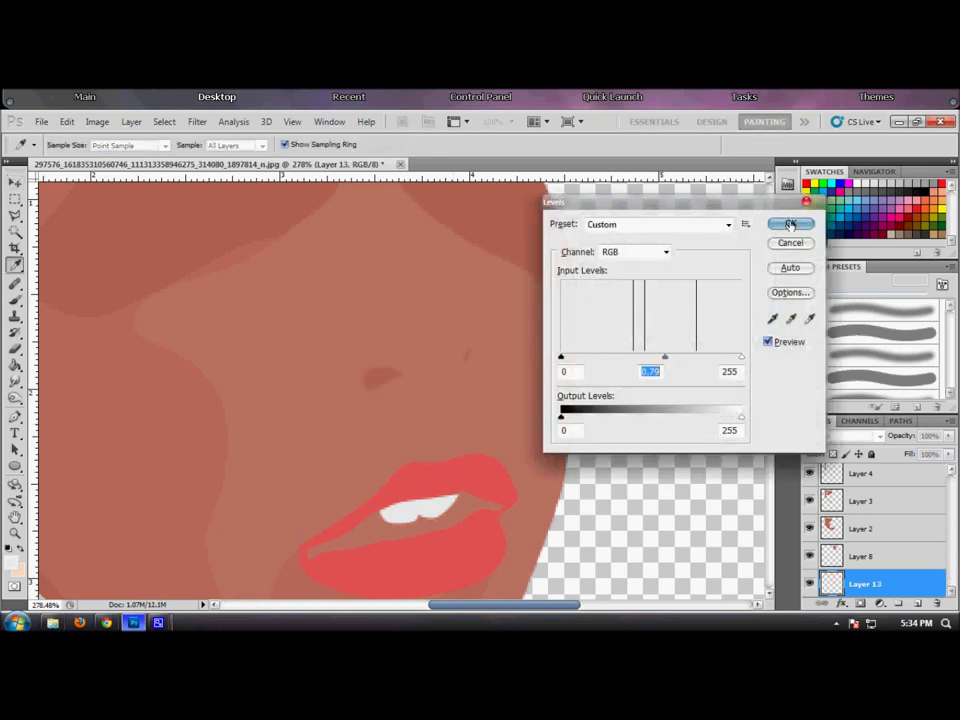
left_click(790, 223)
scroll(446, 427, "down", 8)
scroll(440, 428, "down", 3)
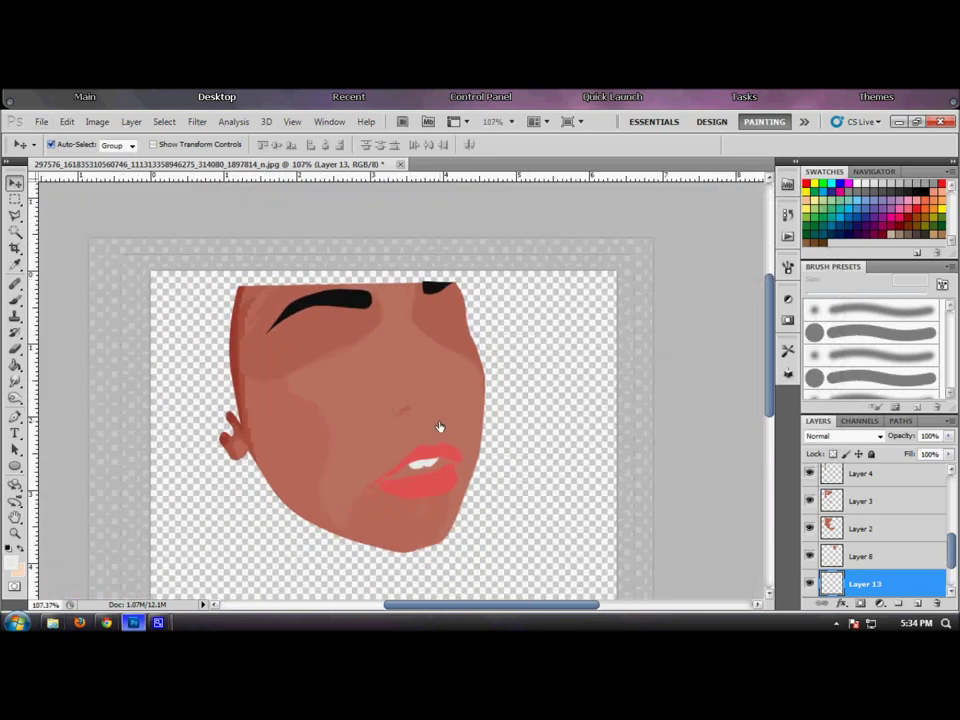
scroll(478, 445, "up", 2)
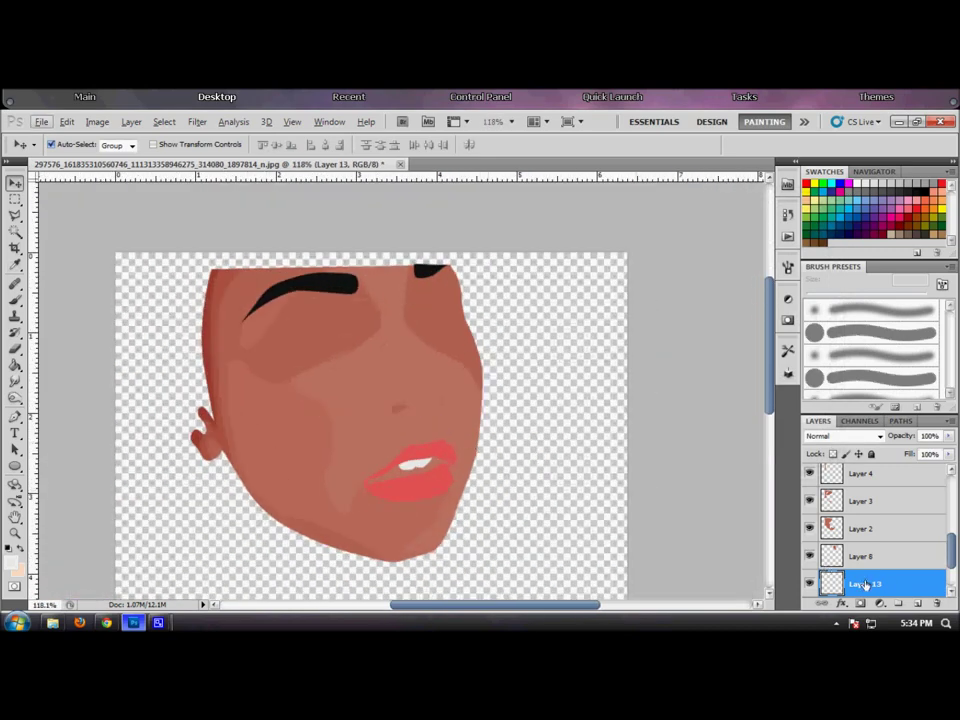
Step: Group the layers from Layer 12 down to Layer 1 under the name face
scroll(871, 546, "up", 3)
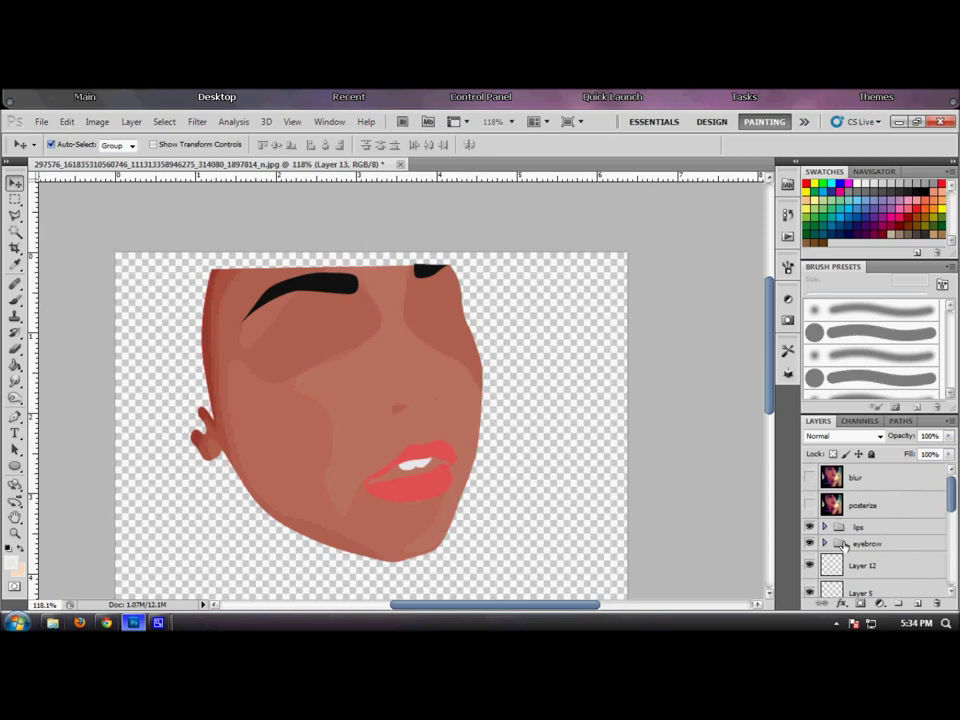
scroll(871, 546, "up", 1)
left_click(874, 541)
left_click_drag(951, 502, 951, 573)
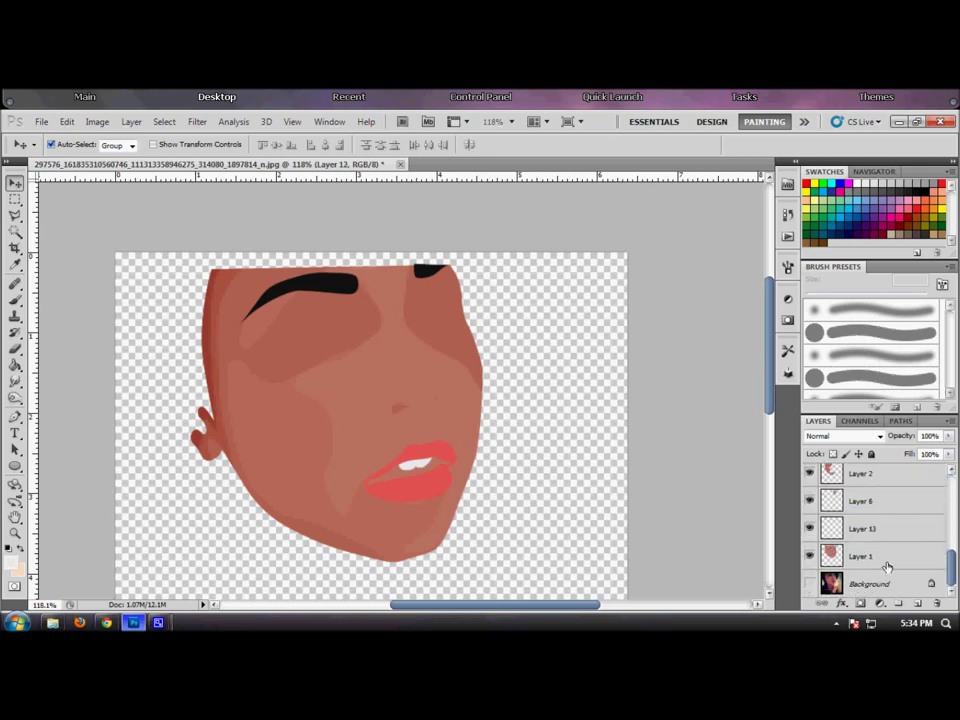
left_click(880, 563, "shift")
key("ctrl+g")
double_click(866, 560)
type("face")
left_click(840, 546)
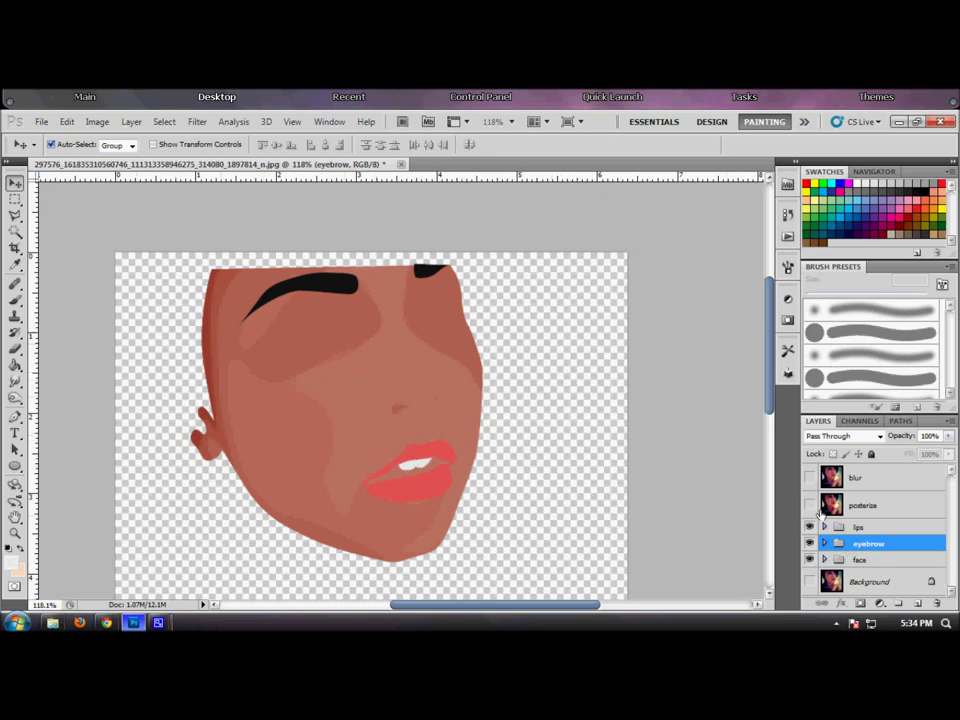
Step: Show the Background layer, compare the drawing with the posterize layer, leave that layer hidden, deselect all layers, and minimize the window
left_click(810, 581)
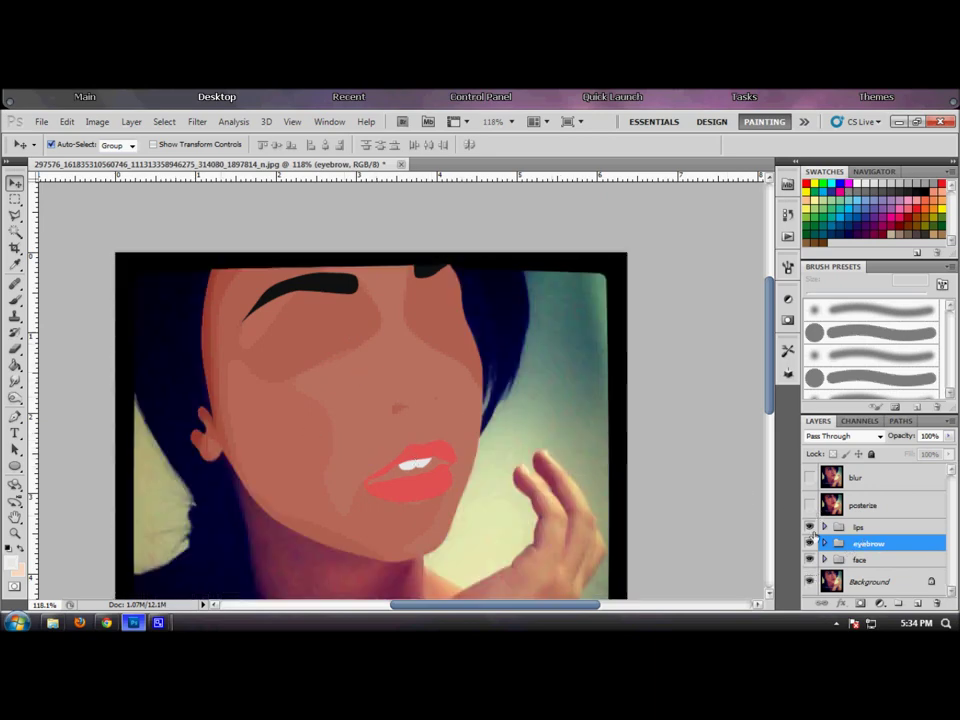
left_click(810, 507)
left_click(810, 507)
left_click(810, 507)
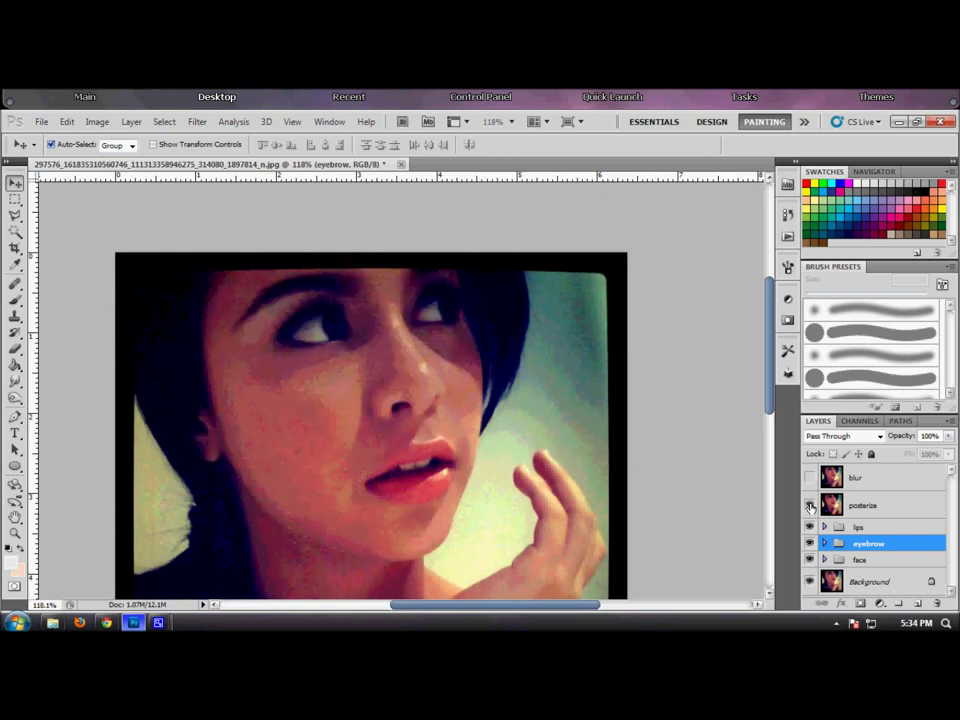
left_click(810, 505)
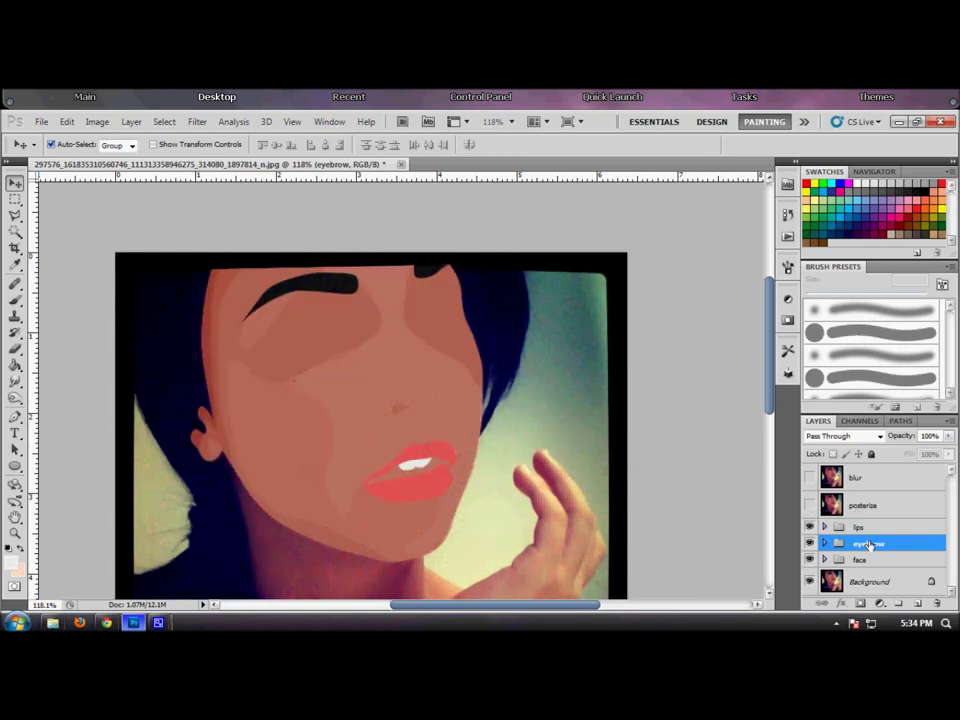
left_click(200, 240)
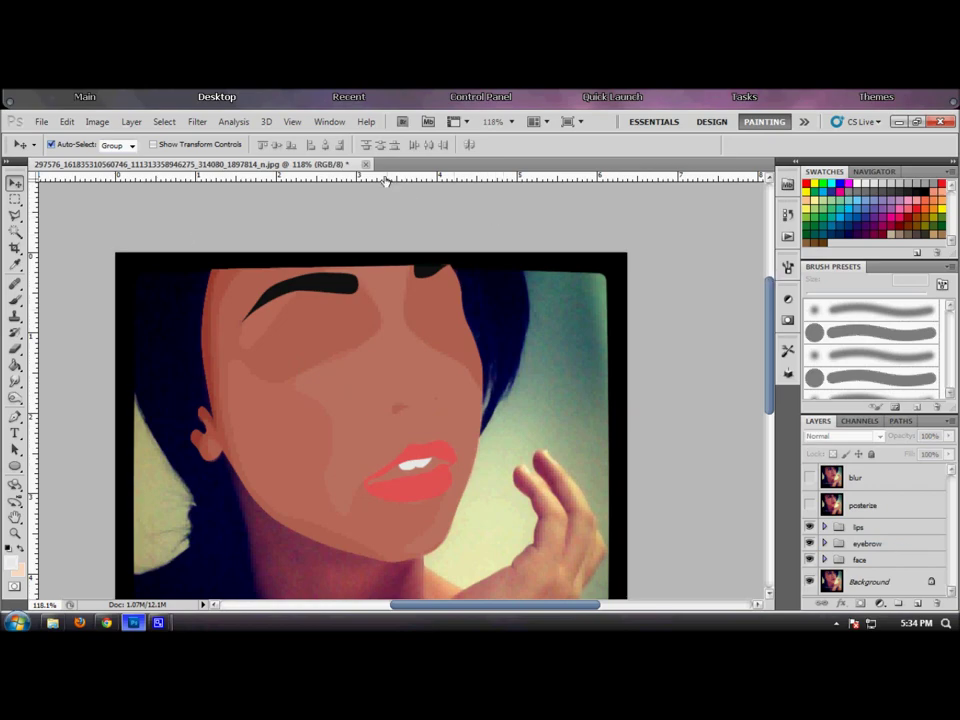
left_click(900, 122)
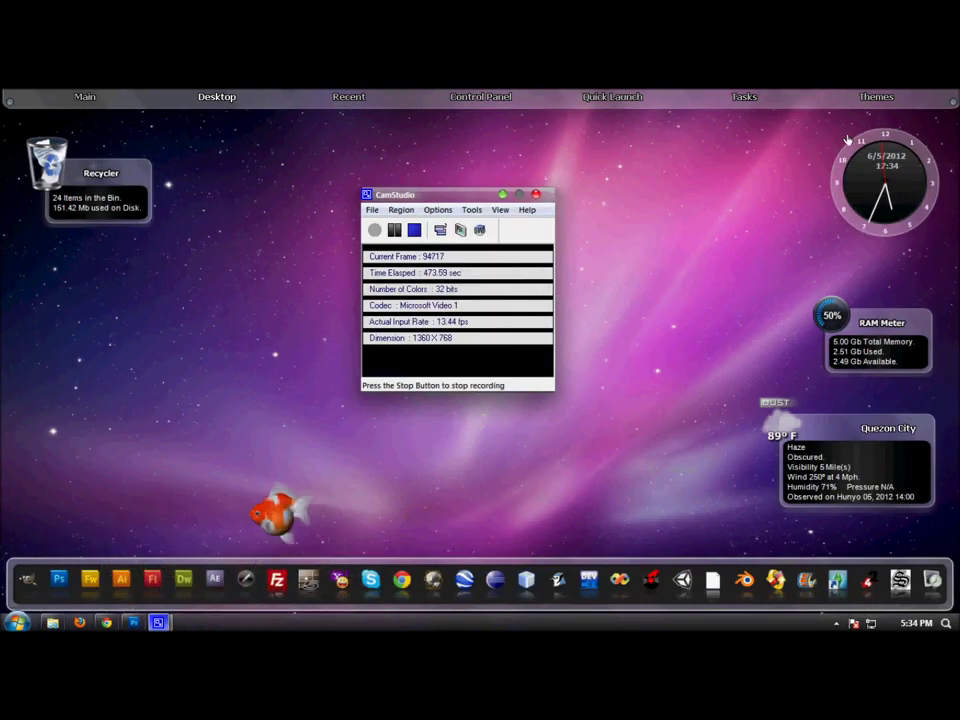